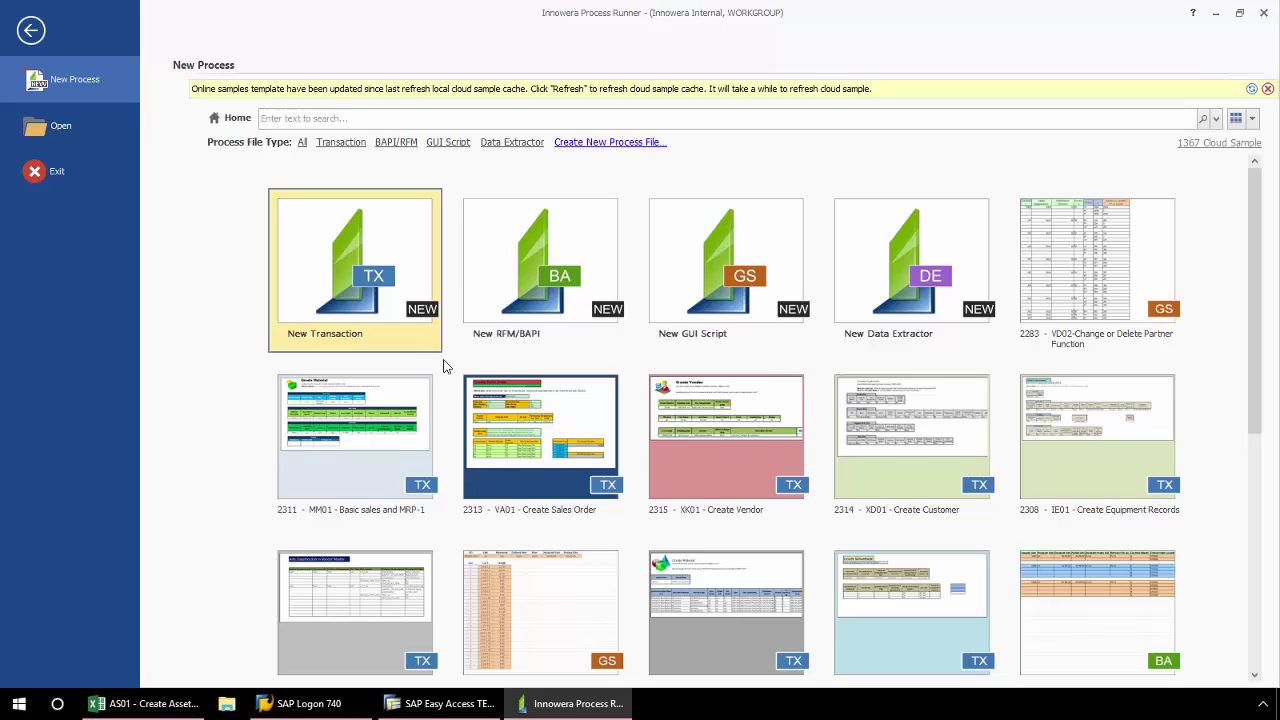
- Choose the New Transaction tile to begin a transaction-based process
{"action": "left_click", "coordinate": [404, 311]}
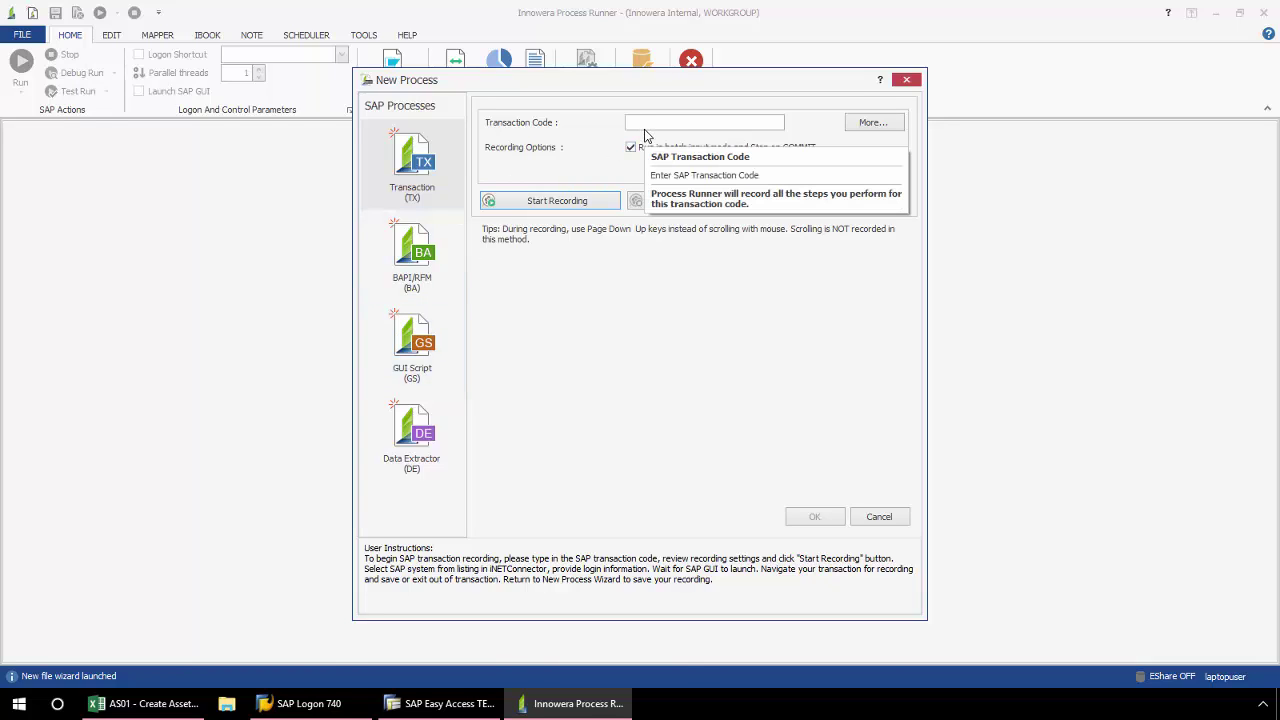
- Enter AS01 as the new process's transaction code
{"action": "type", "text": "AS01"}
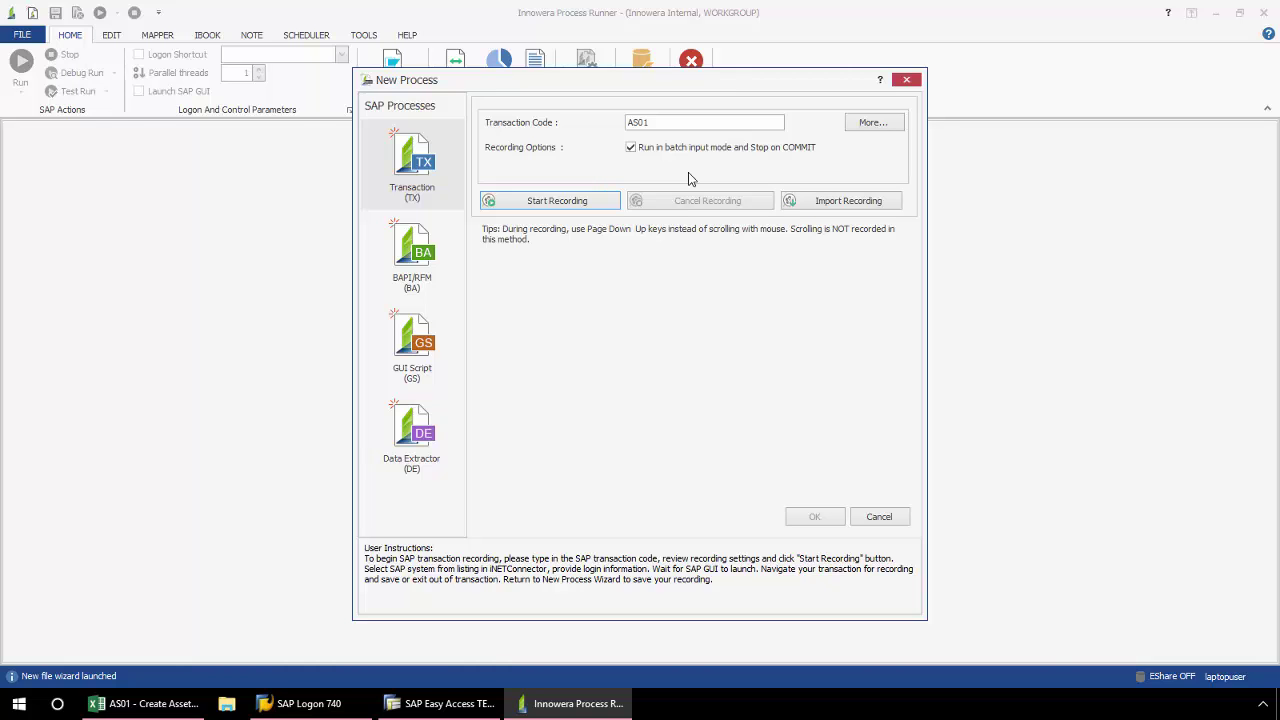
- Start recording AS01, logging on to SAP system LG_47 with the account password
{"action": "left_click", "coordinate": [586, 202]}
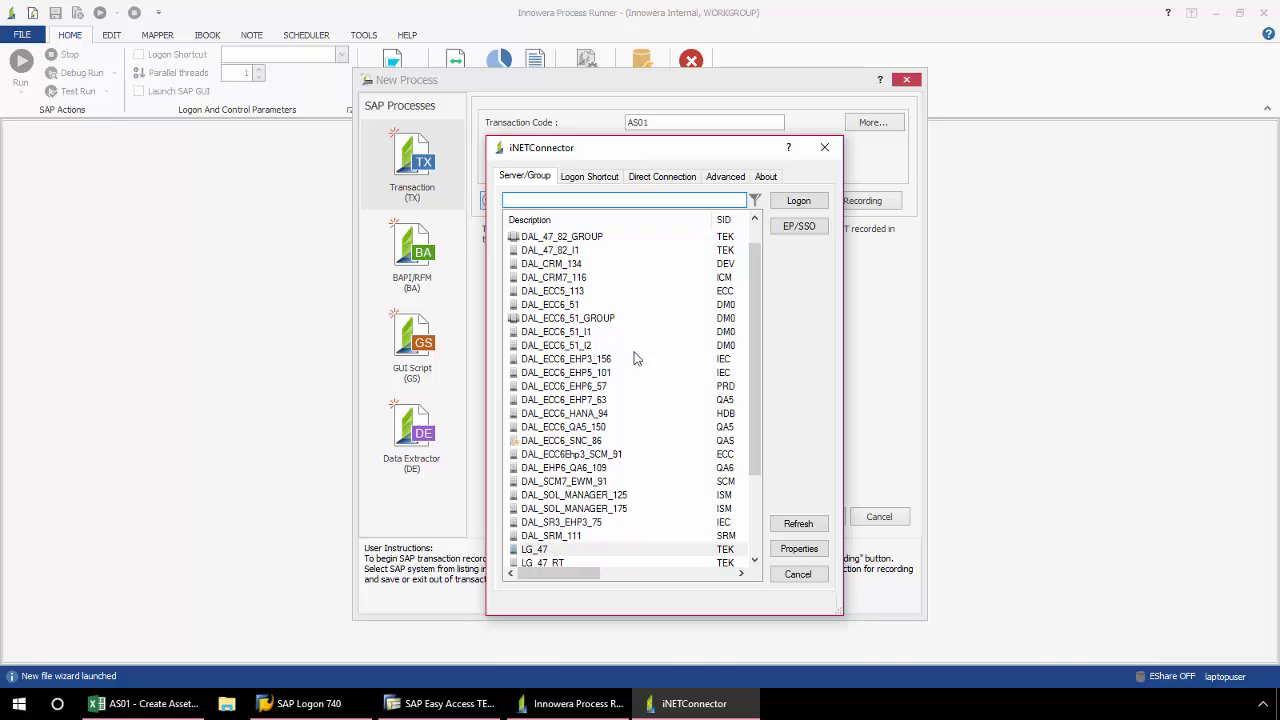
{"action": "left_click", "coordinate": [574, 550]}
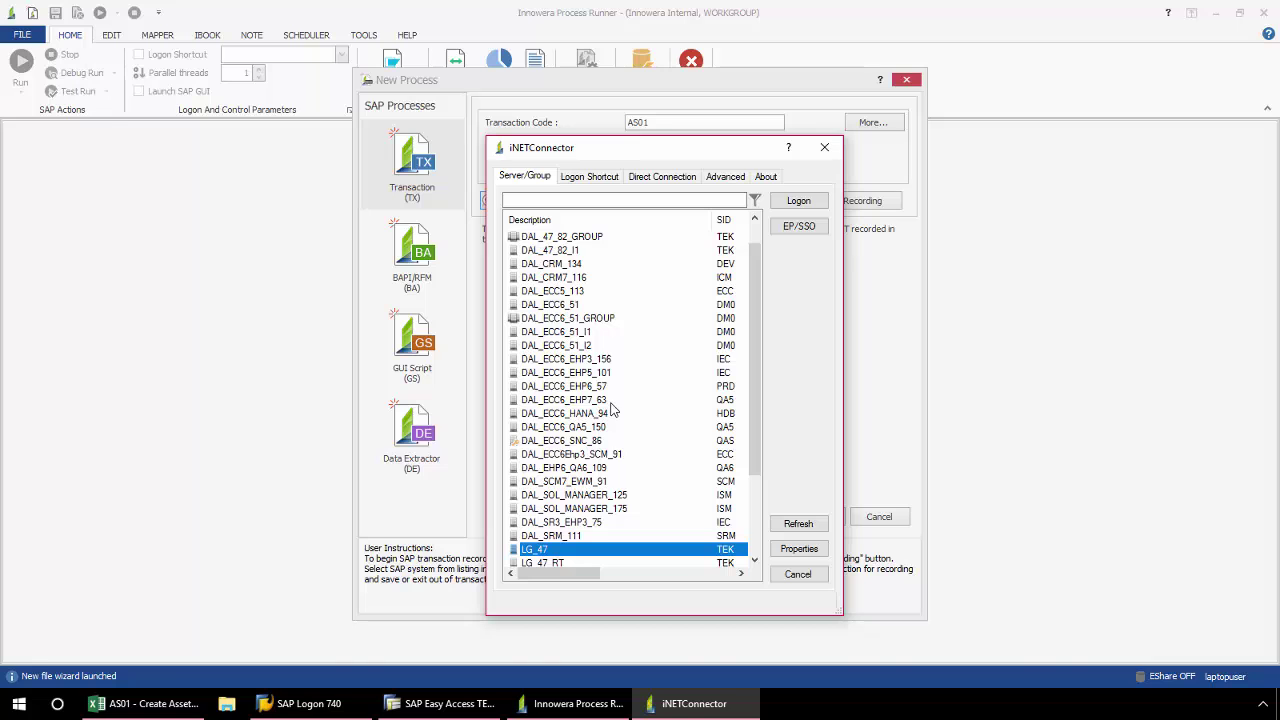
{"action": "left_click", "coordinate": [799, 203]}
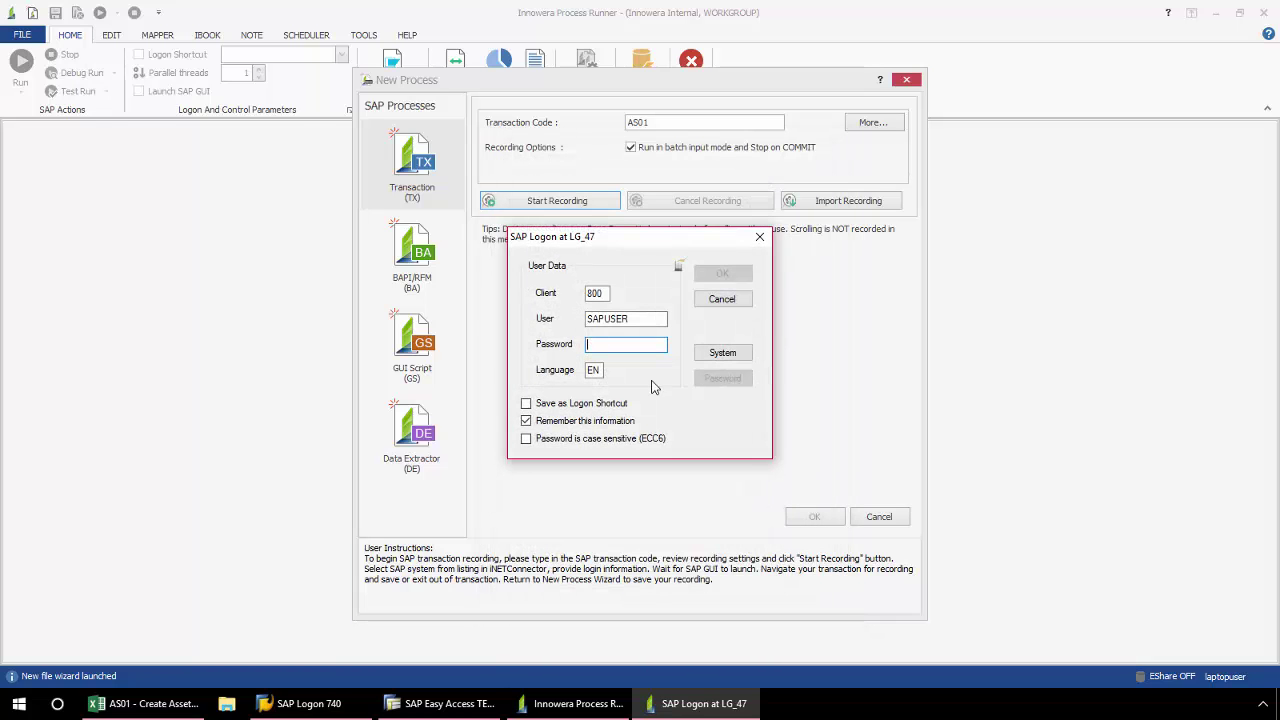
{"action": "type", "text": "****"}
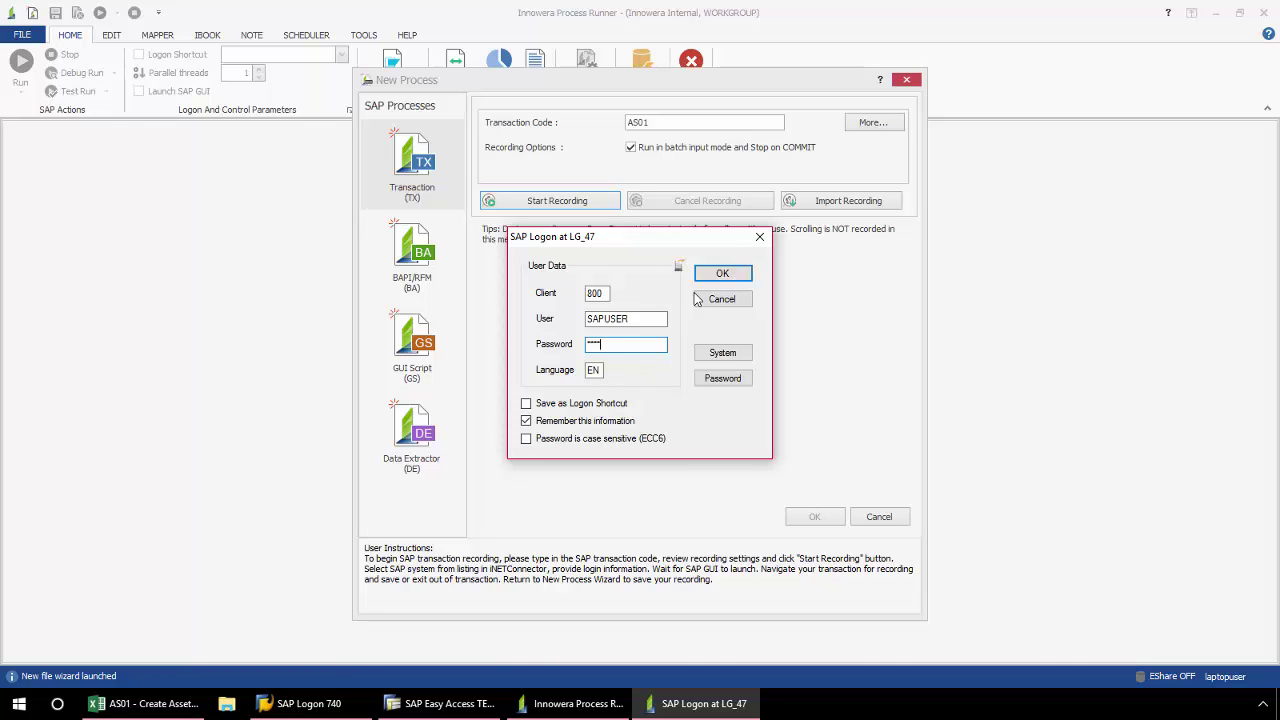
{"action": "left_click", "coordinate": [719, 274]}
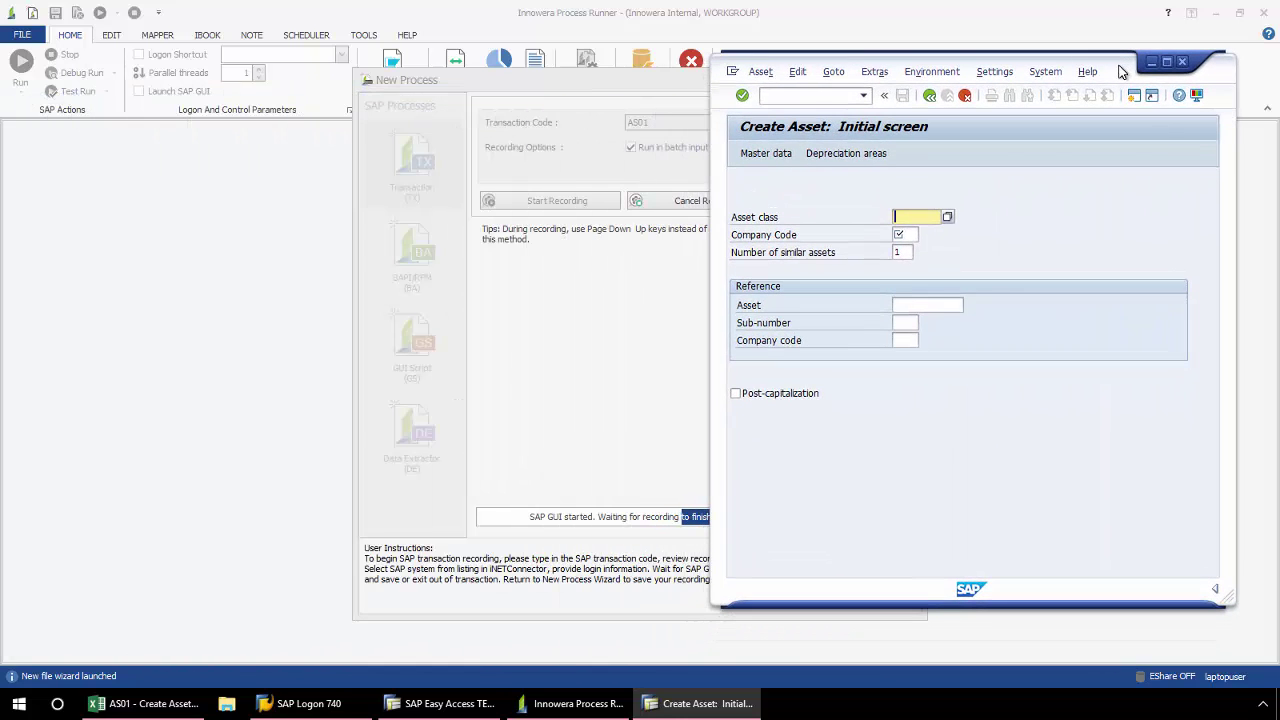
- Using the Excel sheet's first row, enter asset class 1100 and company code 2000
{"action": "left_click", "coordinate": [145, 703]}
{"action": "left_click", "coordinate": [700, 705]}
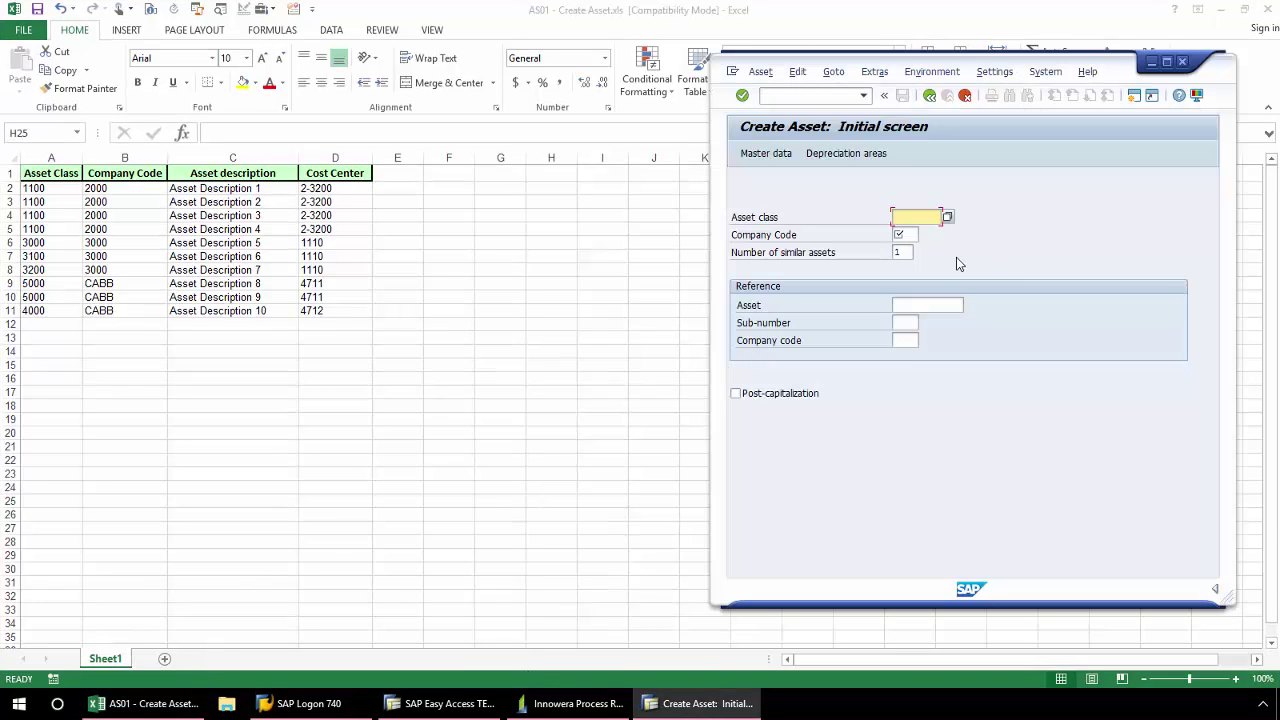
{"action": "type", "text": "1"}
{"action": "left_click", "coordinate": [920, 240]}
{"action": "left_click", "coordinate": [912, 236]}
{"action": "type", "text": "2"}
{"action": "left_click", "coordinate": [912, 253]}
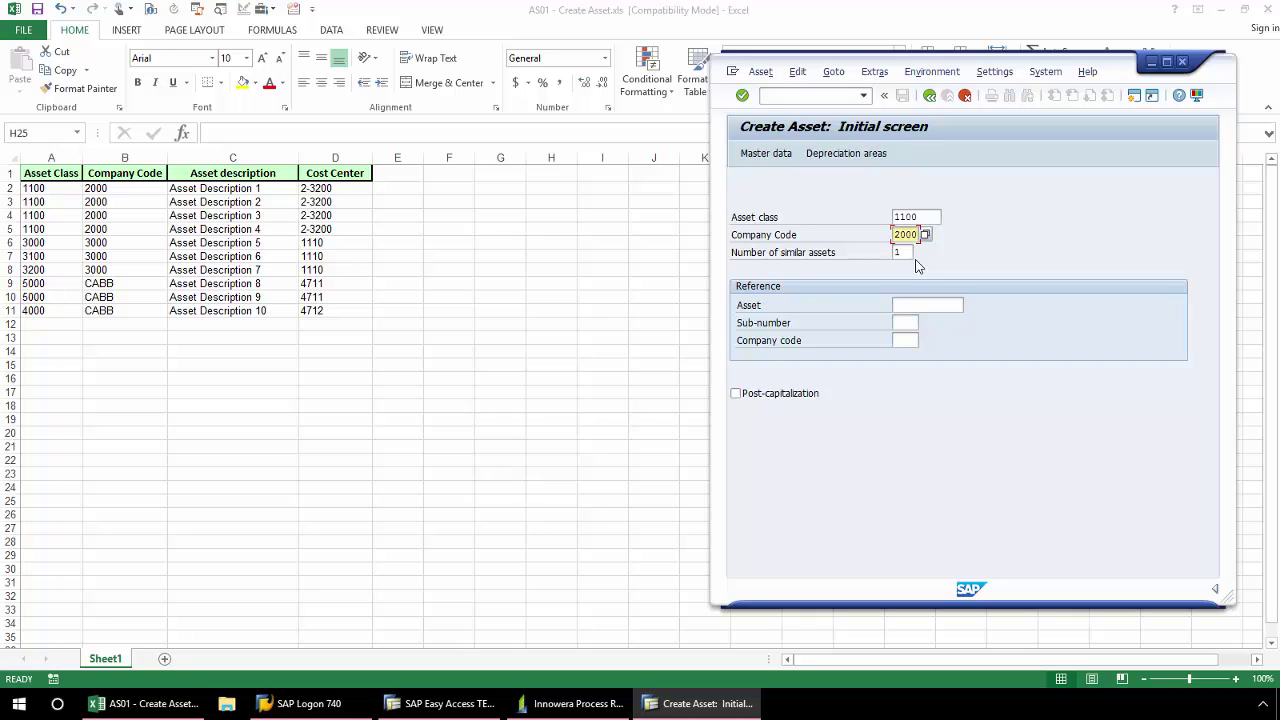
- In master data, enter 'Asset Description 1', set Time-dependent cost center 2-3200, and save
{"action": "left_click", "coordinate": [742, 95]}
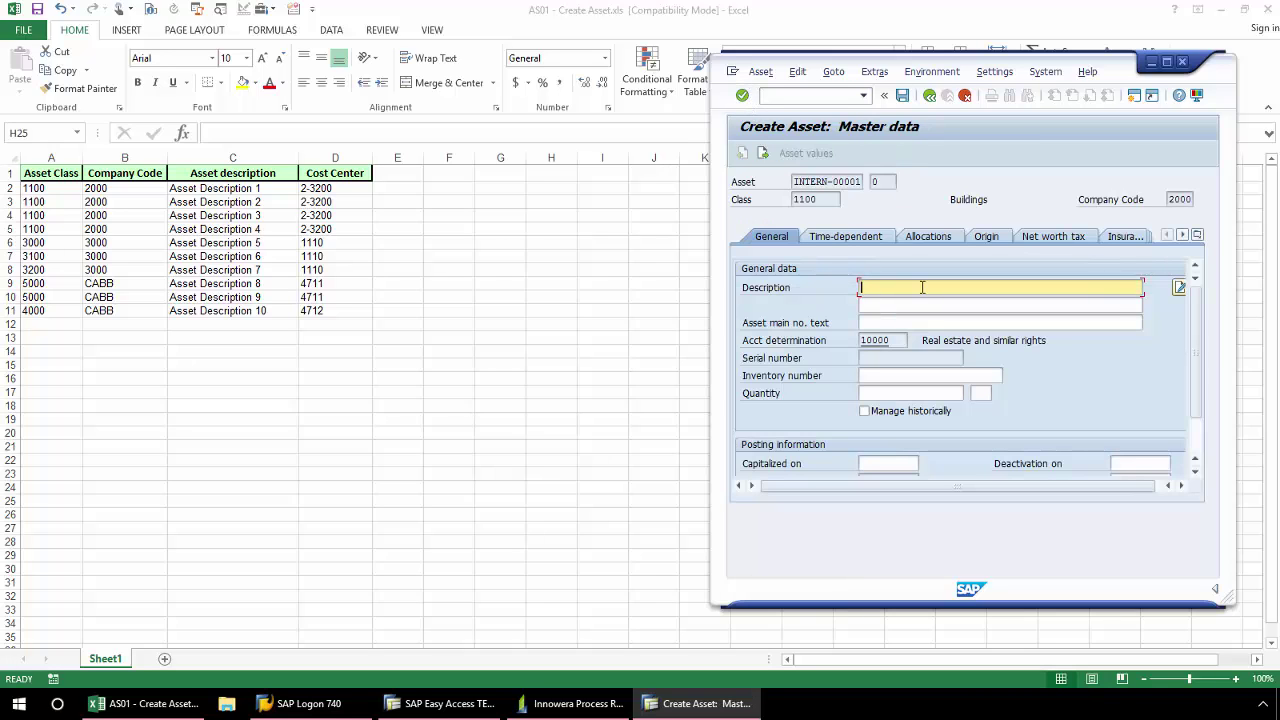
{"action": "type", "text": "A"}
{"action": "key", "text": "Down"}
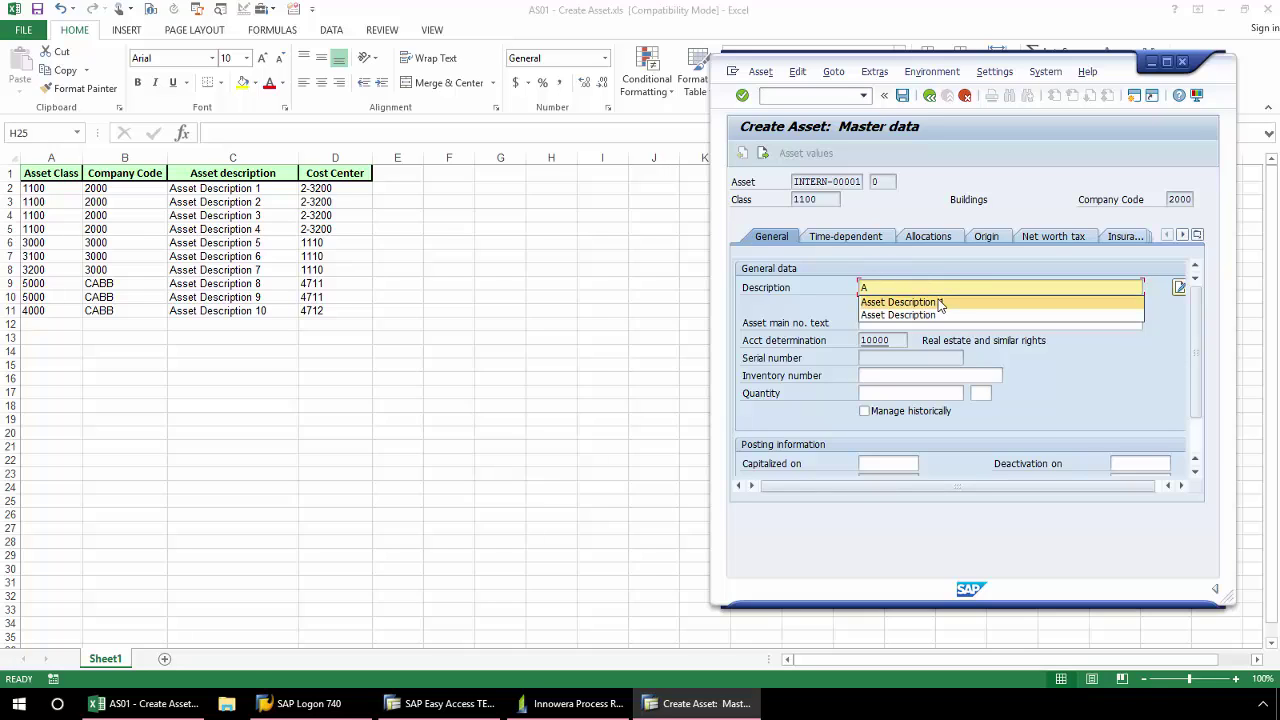
{"action": "key", "text": "Return"}
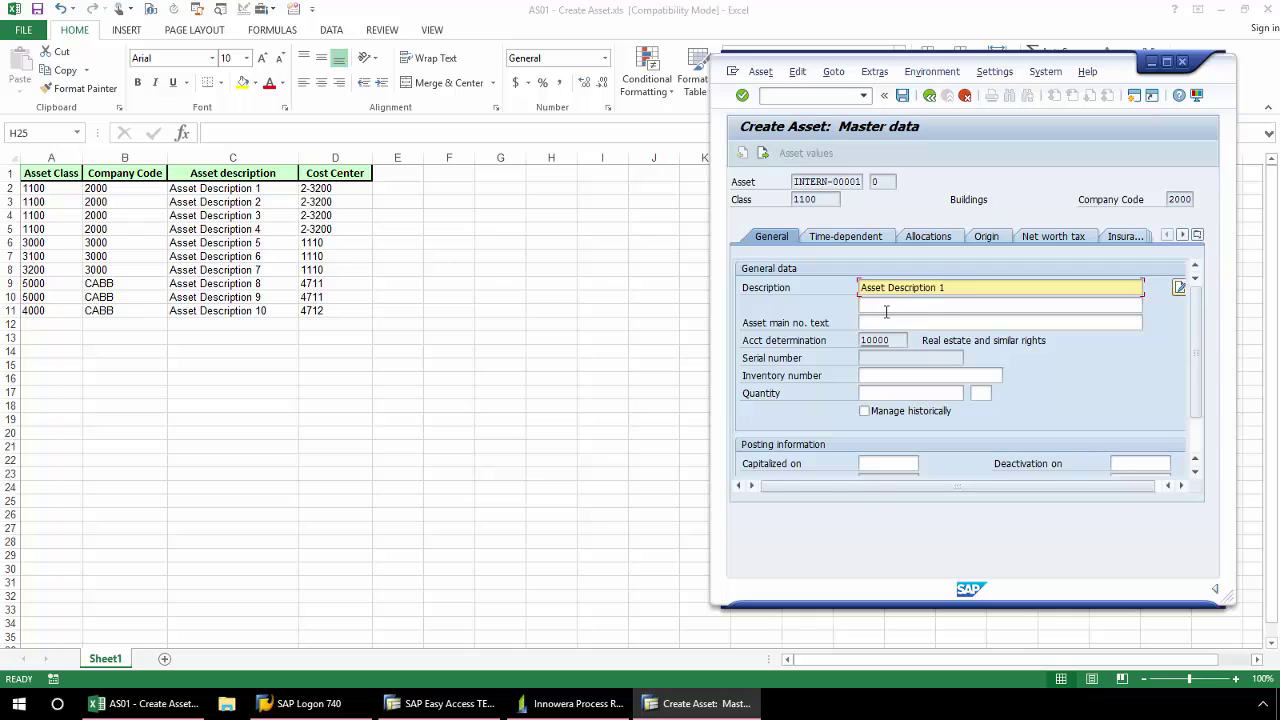
{"action": "left_click", "coordinate": [858, 240]}
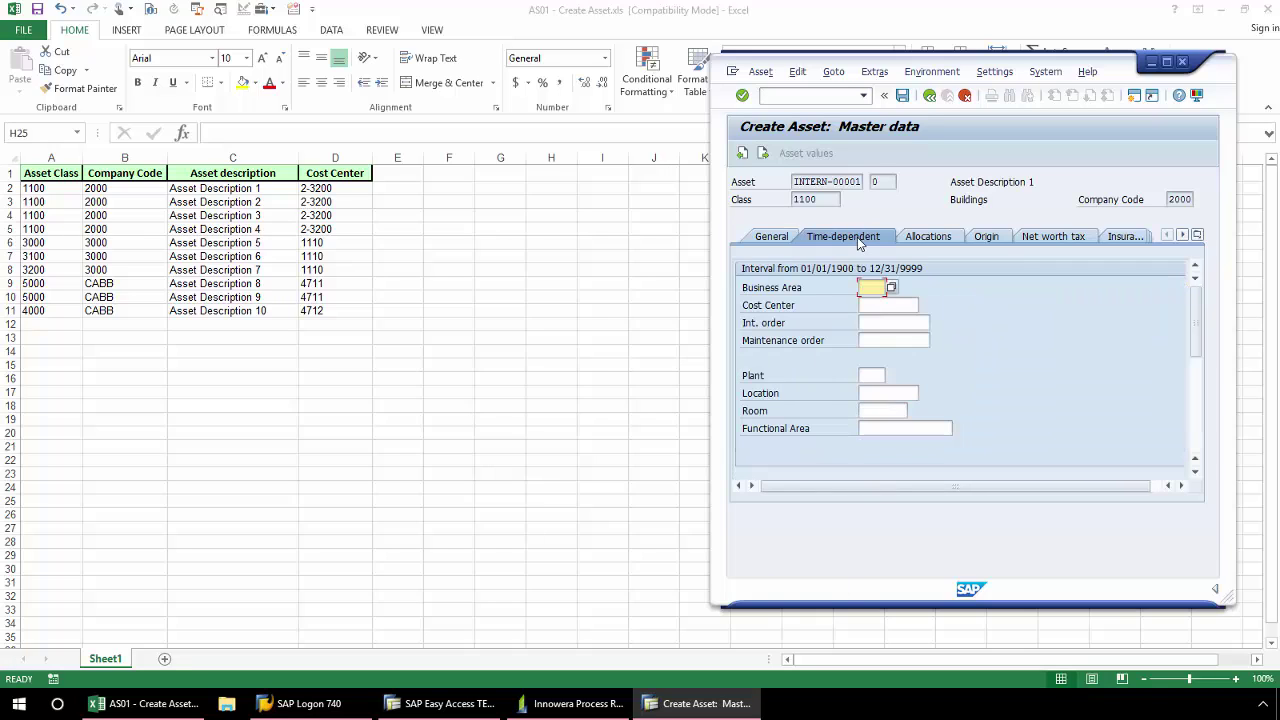
{"action": "left_click", "coordinate": [873, 306]}
{"action": "type", "text": "2-3200"}
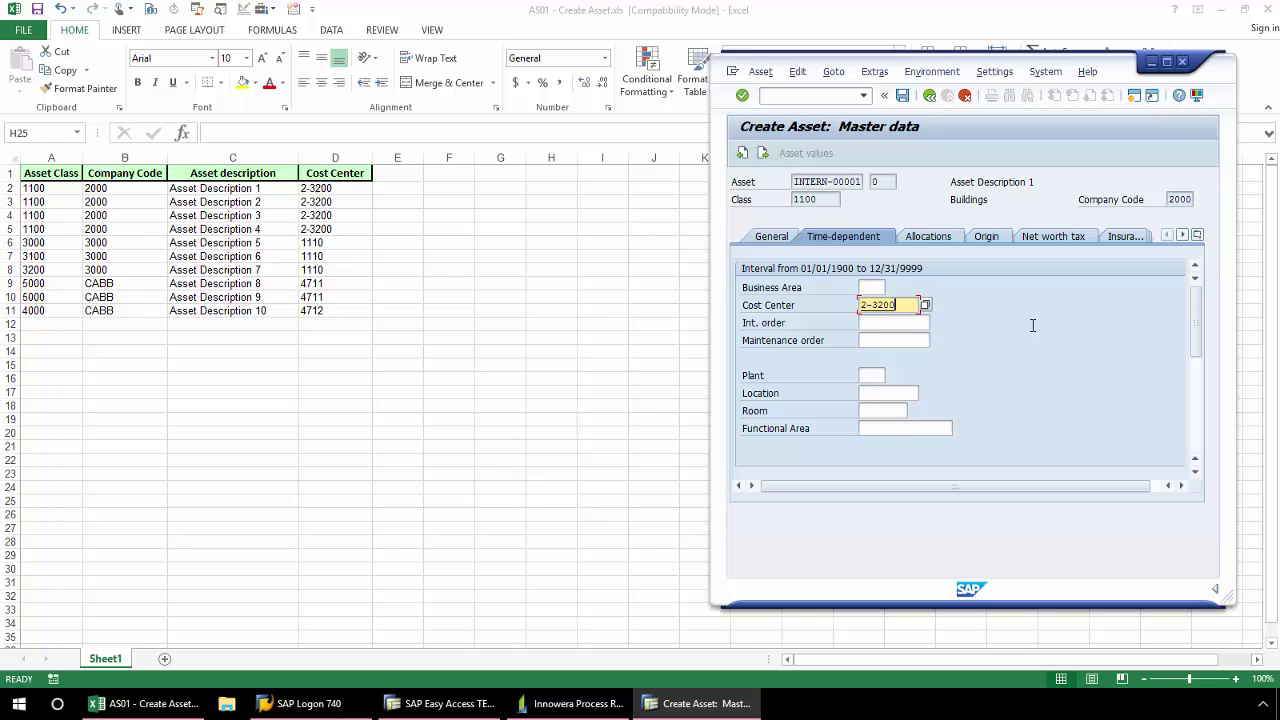
{"action": "left_click", "coordinate": [902, 95]}
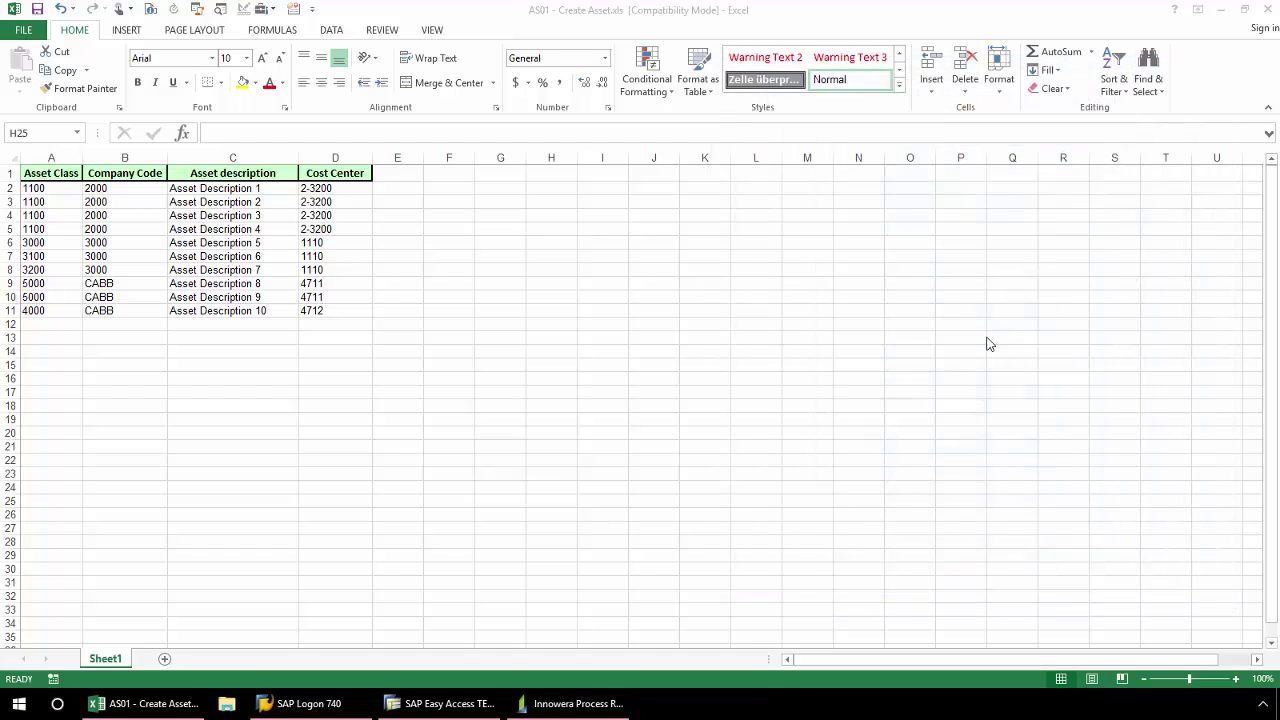
- Back in Process Runner, enlarge the iBook workbook panel and select cells A3 and B3
{"action": "left_click", "coordinate": [594, 703]}
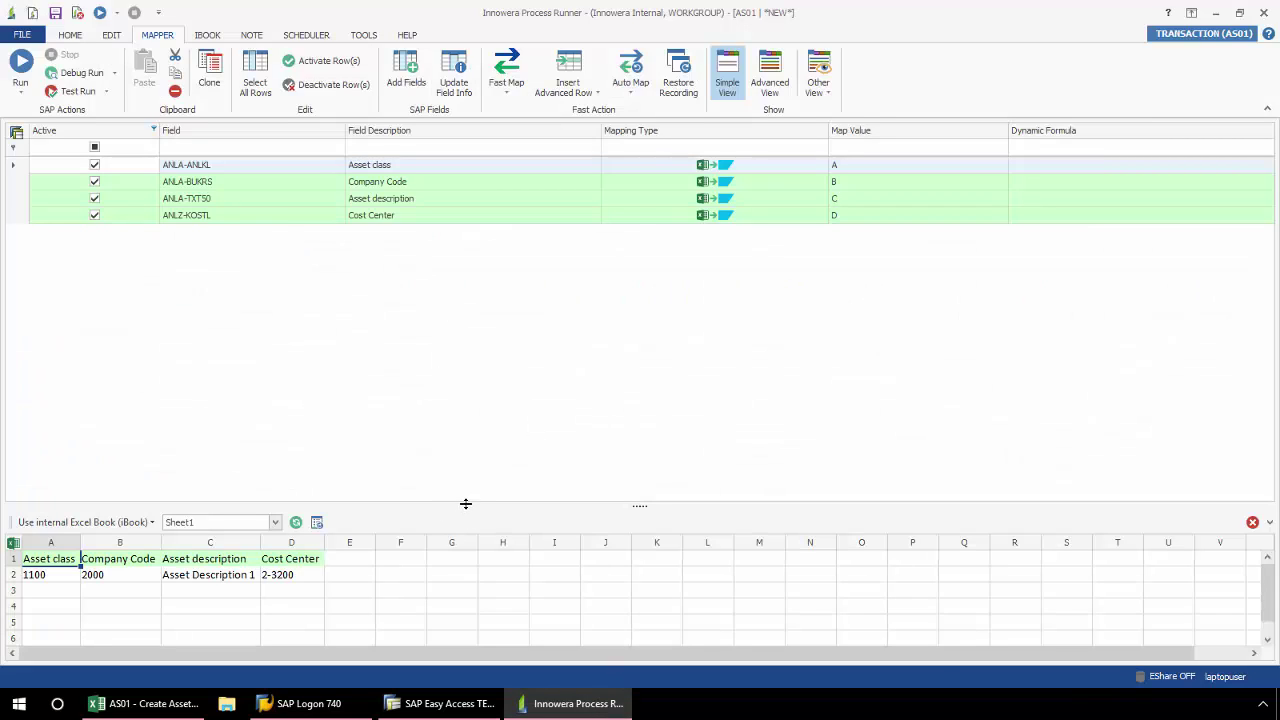
{"action": "left_click_drag", "start_coordinate": [467, 503], "coordinate": [478, 309]}
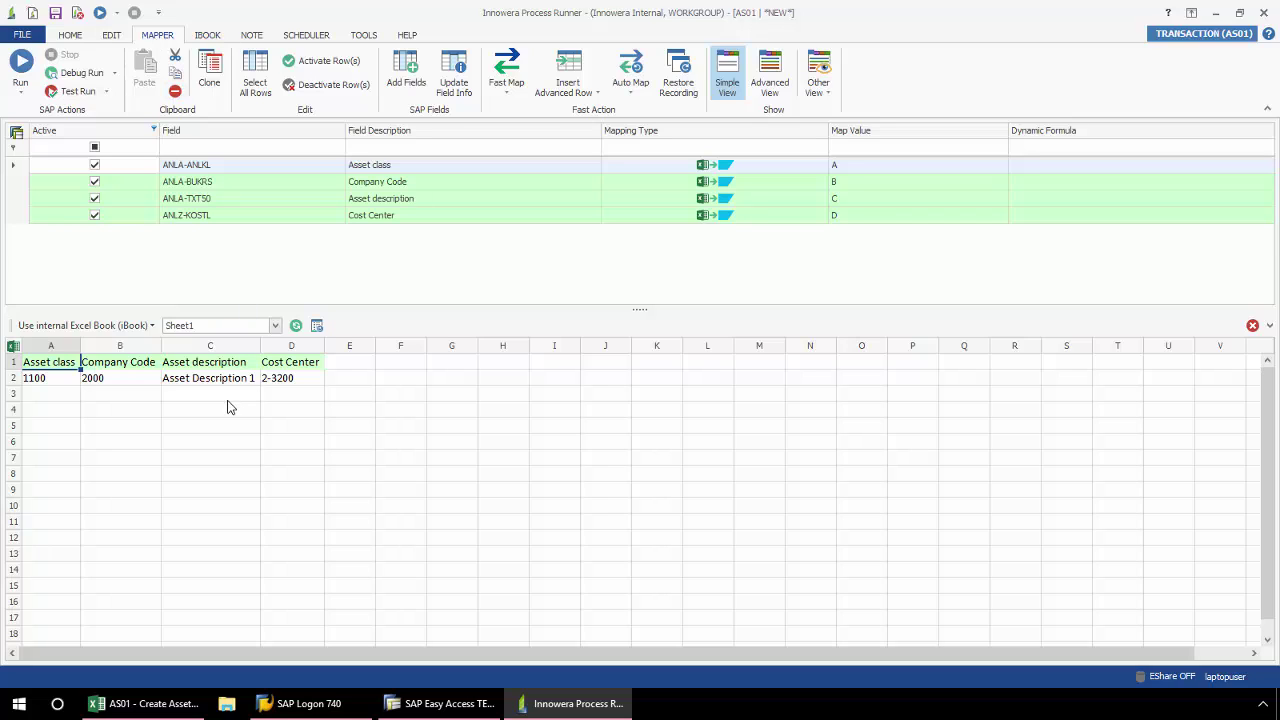
{"action": "left_click", "coordinate": [70, 398]}
{"action": "left_click", "coordinate": [123, 397]}
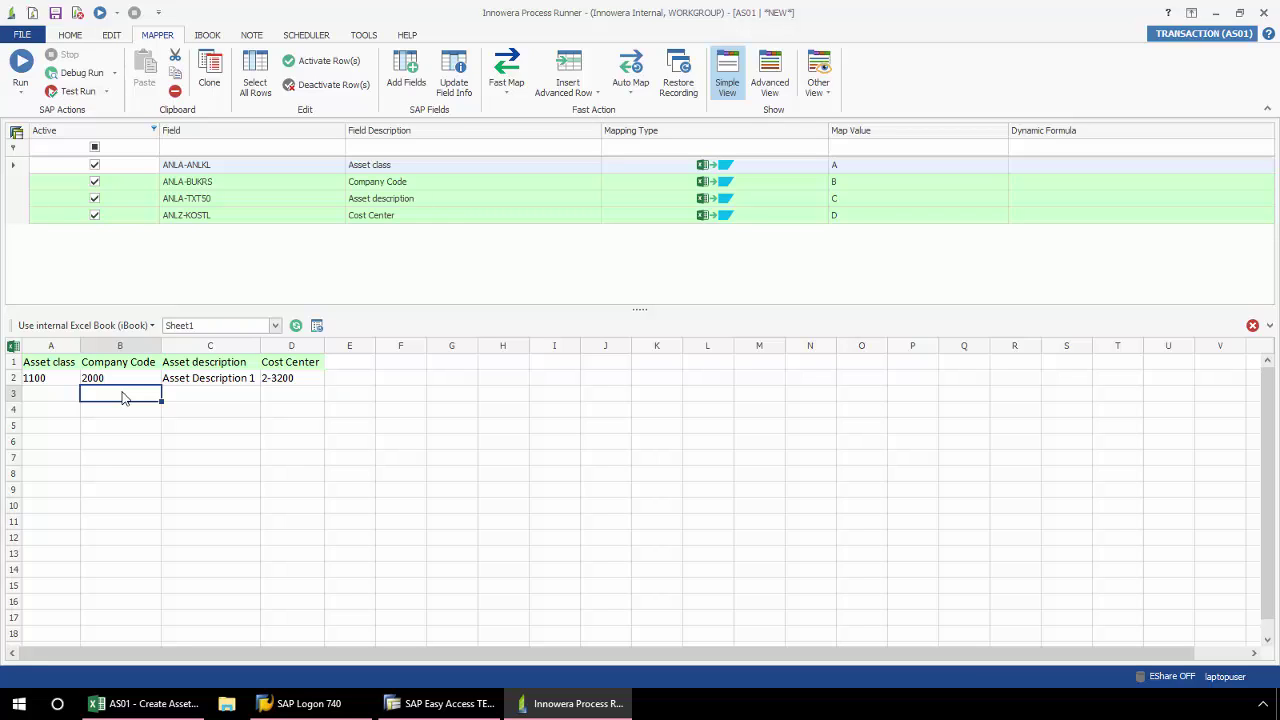
- Switch the data source to the external Desktop file AS01 - Create Asset.xls
{"action": "left_click", "coordinate": [140, 326]}
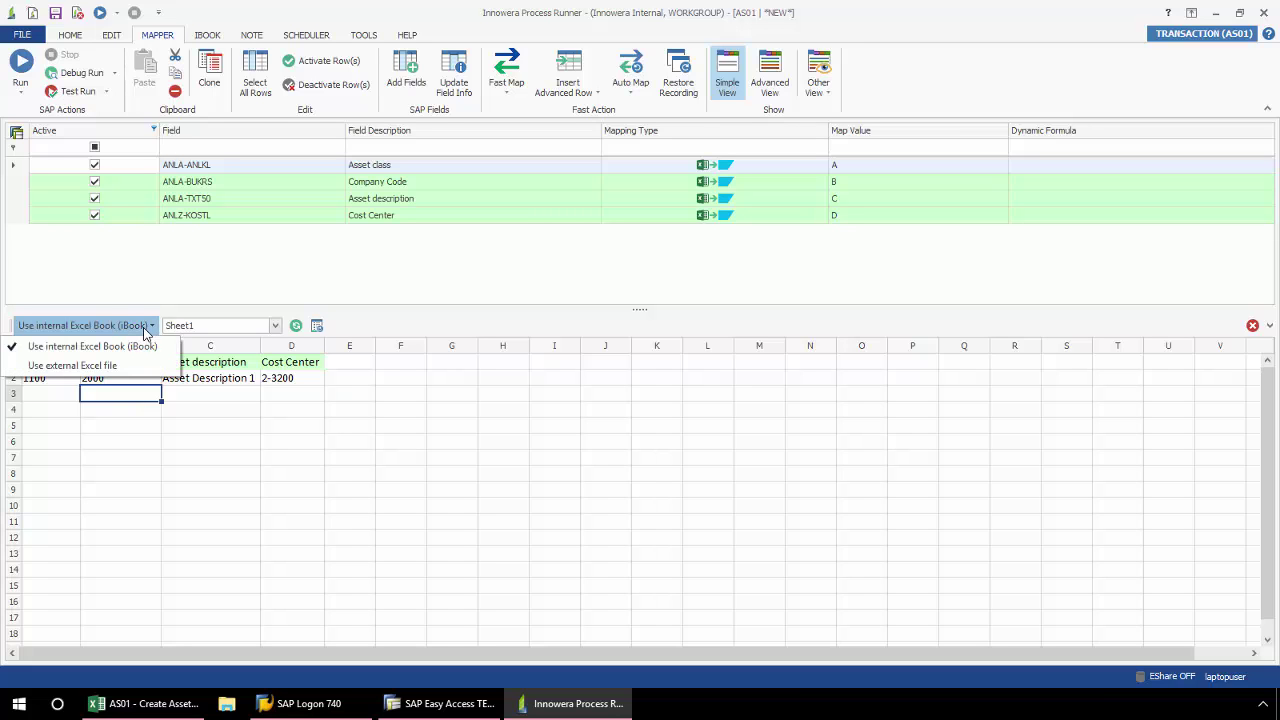
{"action": "left_click", "coordinate": [112, 367]}
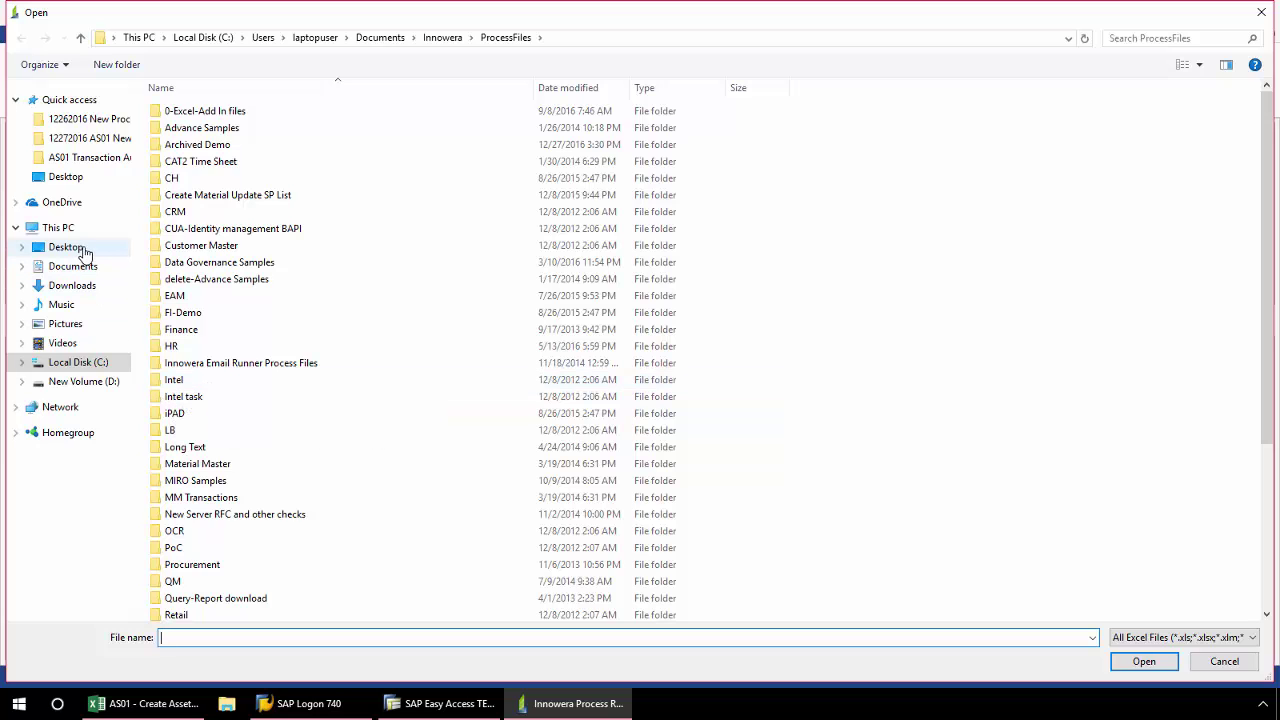
{"action": "left_click", "coordinate": [85, 253]}
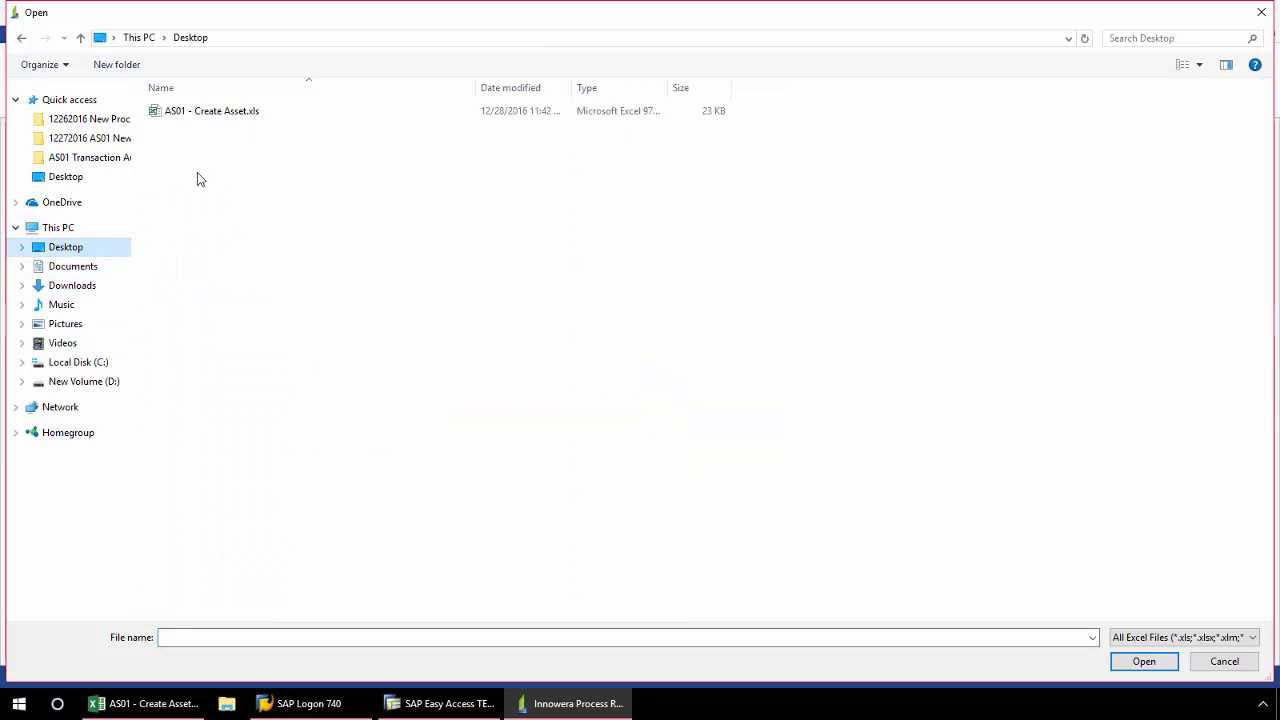
{"action": "left_click", "coordinate": [224, 114]}
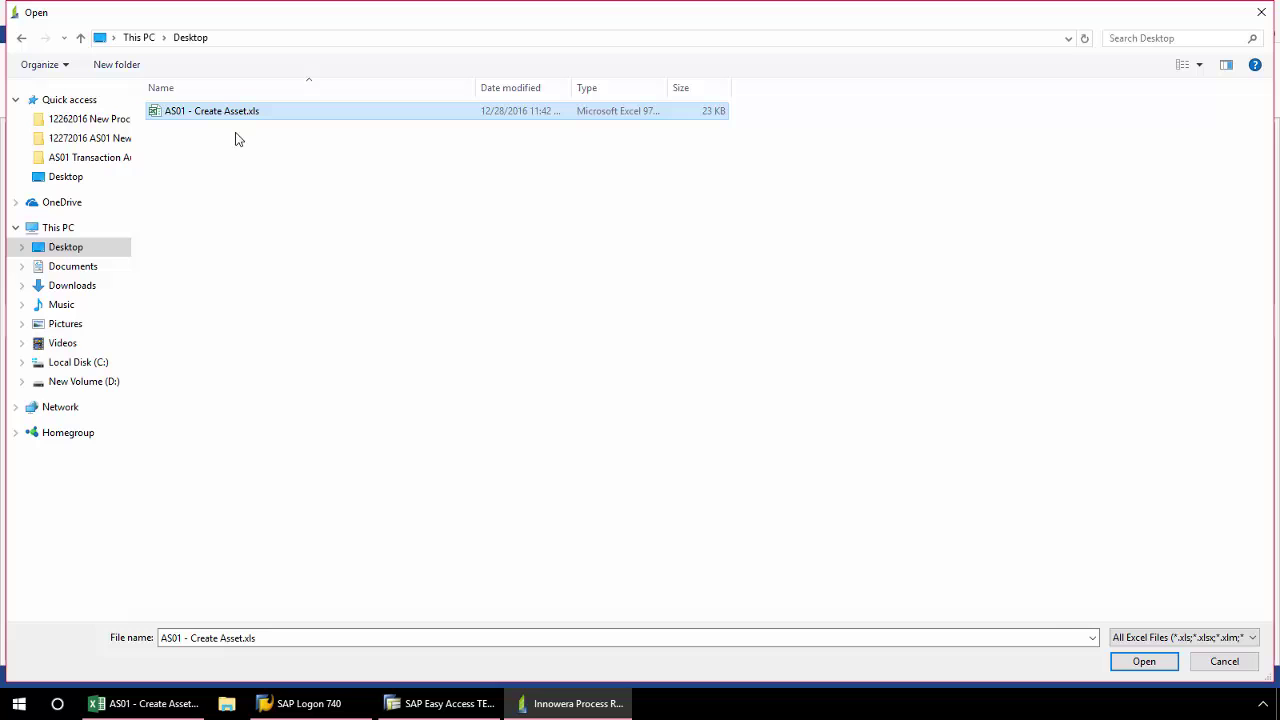
{"action": "left_click", "coordinate": [1123, 666]}
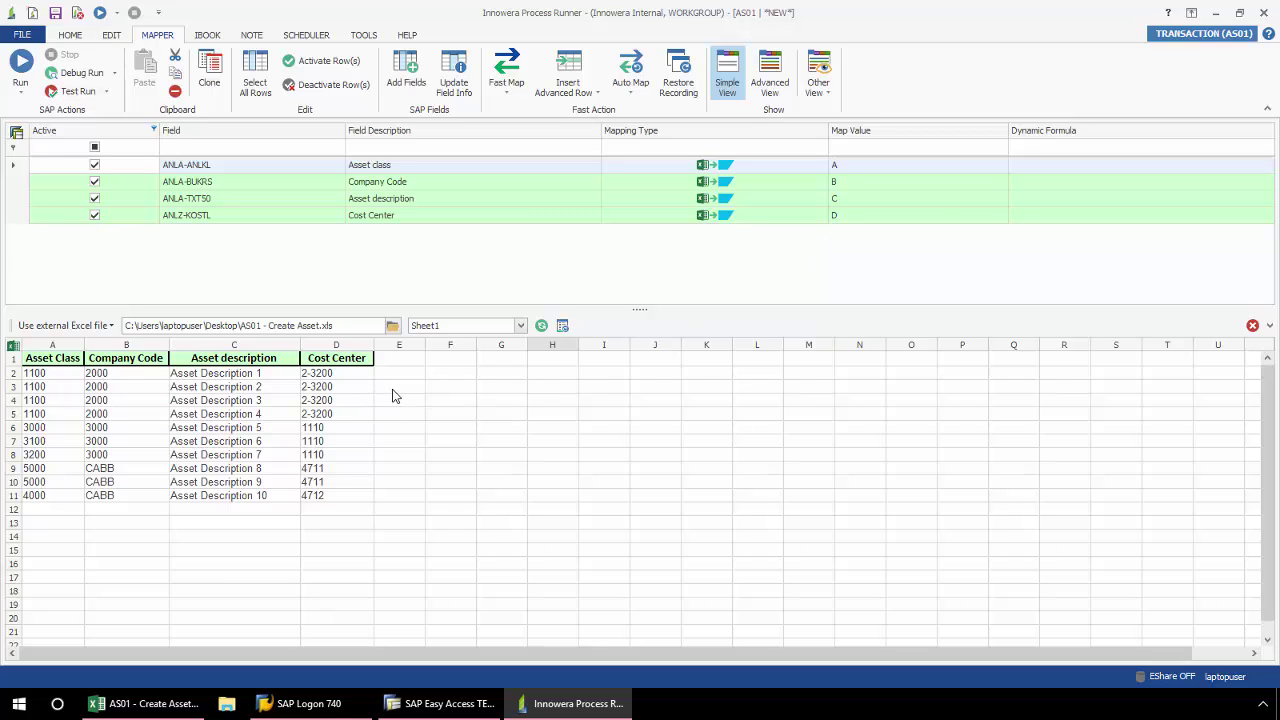
- Set map value C for ANLA-TXT50 (description) and D for ANLZ-KOSTL (cost center)
{"action": "left_click_drag", "start_coordinate": [401, 344], "coordinate": [586, 222]}
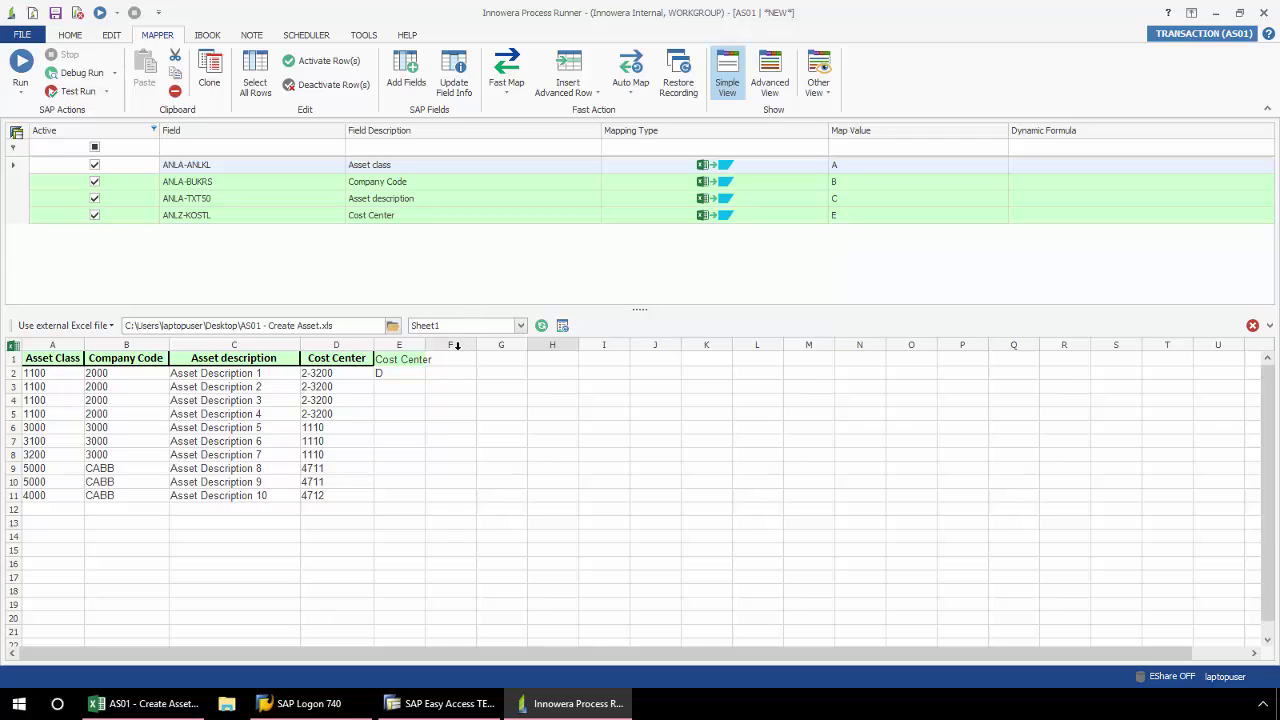
{"action": "left_click_drag", "start_coordinate": [459, 330], "coordinate": [458, 200]}
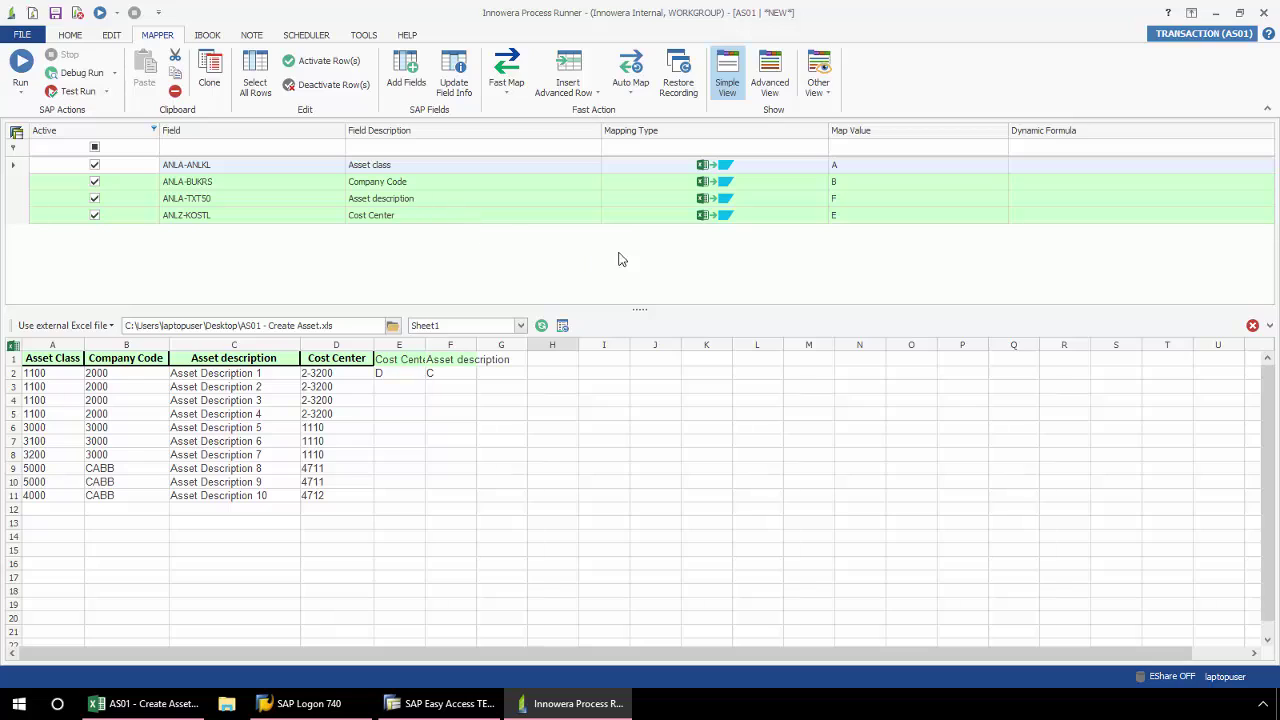
{"action": "left_click", "coordinate": [864, 201]}
{"action": "left_click", "coordinate": [858, 202]}
{"action": "key", "text": "BackSpace"}
{"action": "type", "text": "C"}
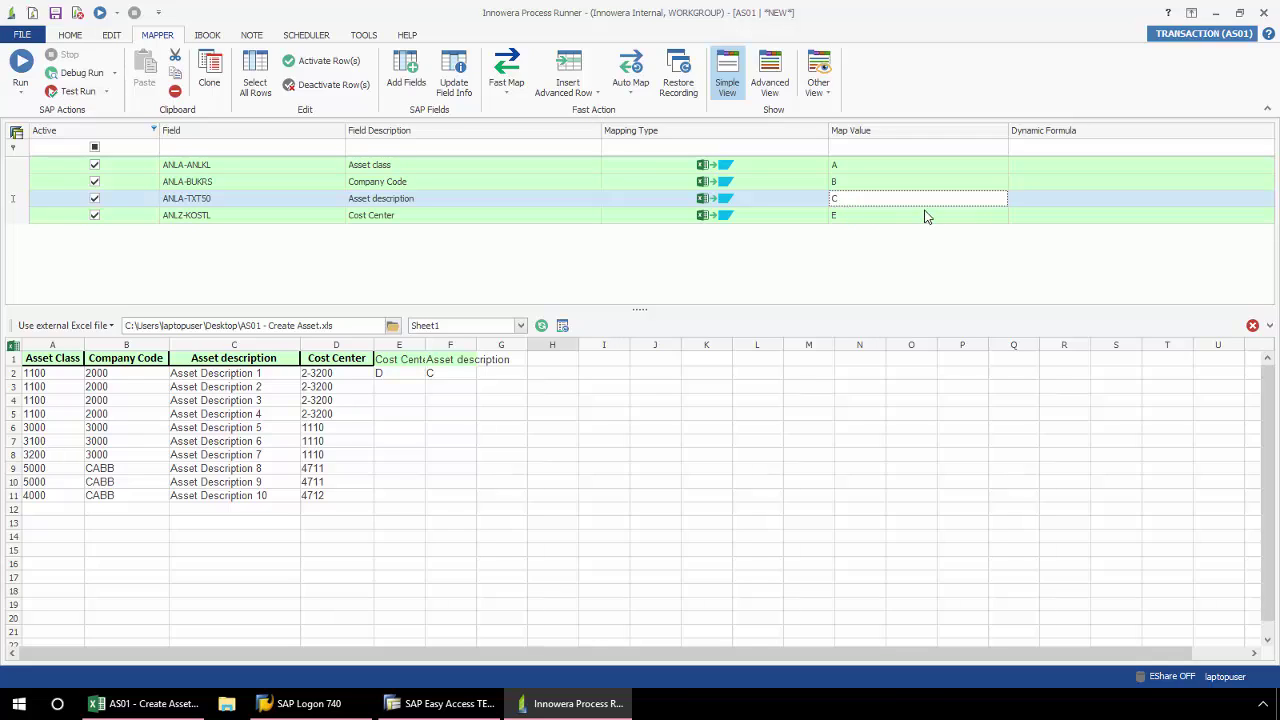
{"action": "left_click", "coordinate": [893, 215]}
{"action": "key", "text": "BackSpace"}
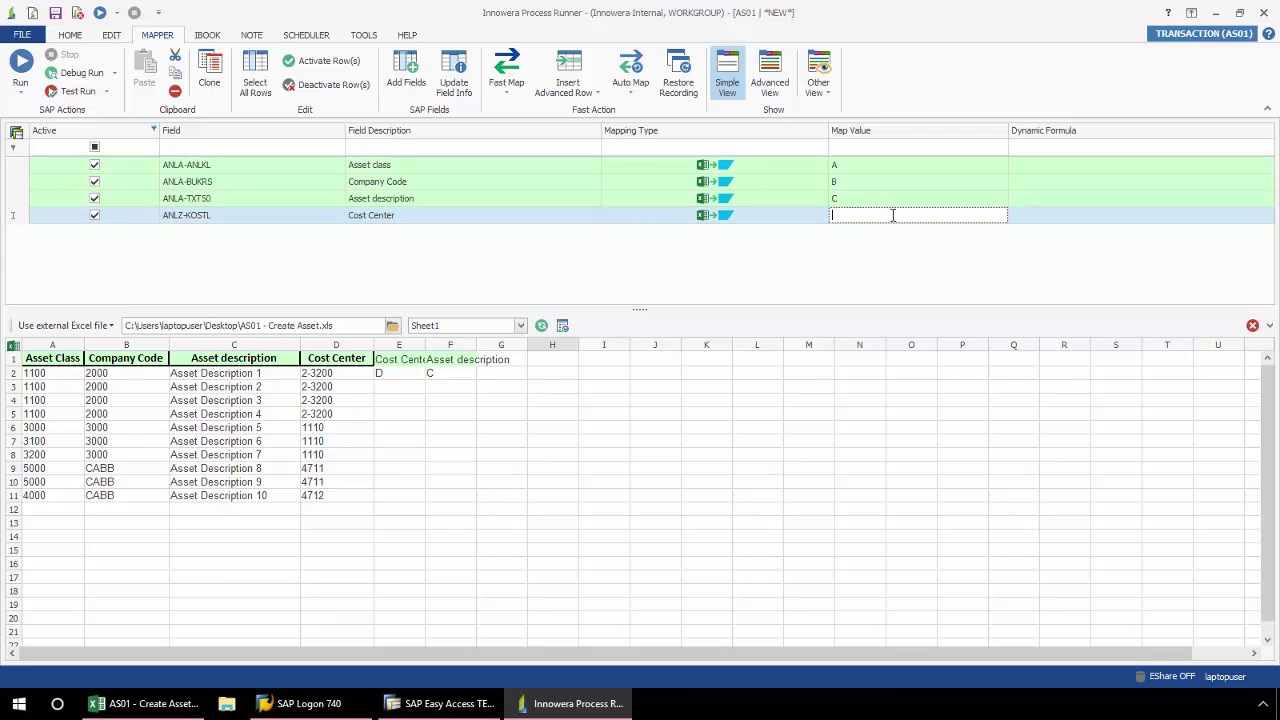
{"action": "type", "text": "D"}
{"action": "left_click", "coordinate": [797, 254]}
- Change ANLA-ANLKL to a Fix Single Value mapping with value 1000
{"action": "left_click", "coordinate": [820, 167]}
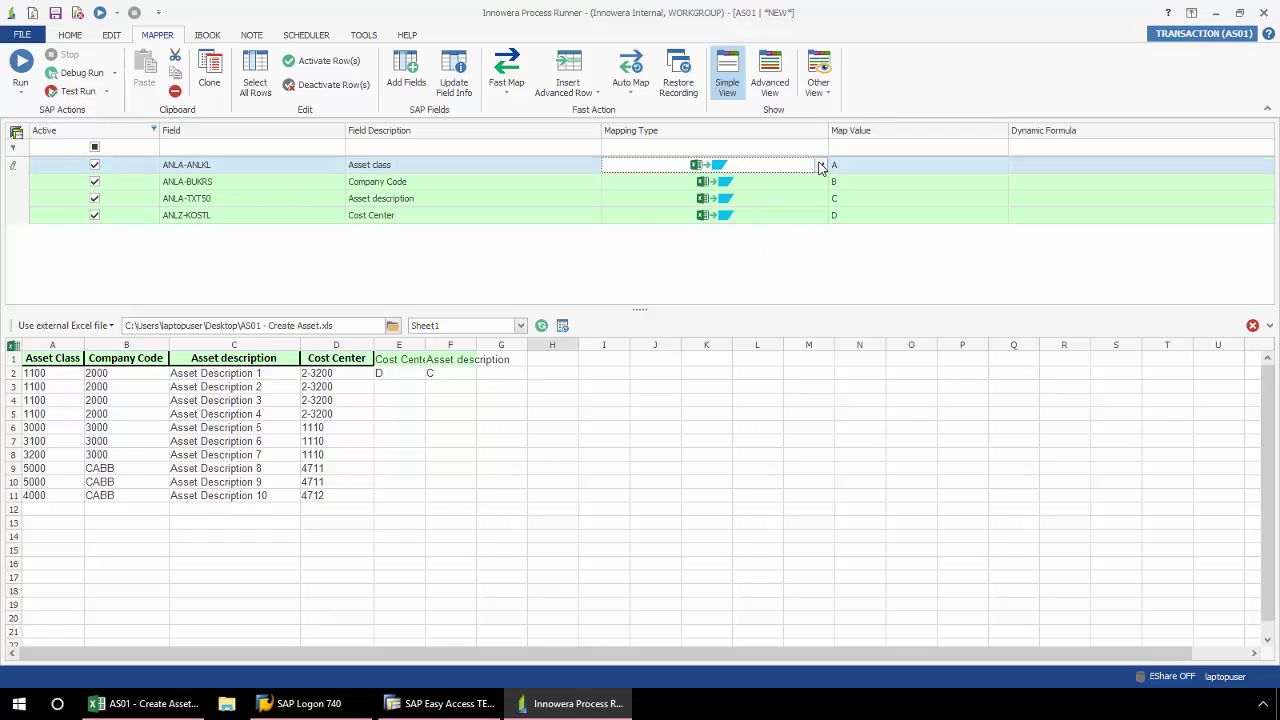
{"action": "left_click", "coordinate": [820, 167]}
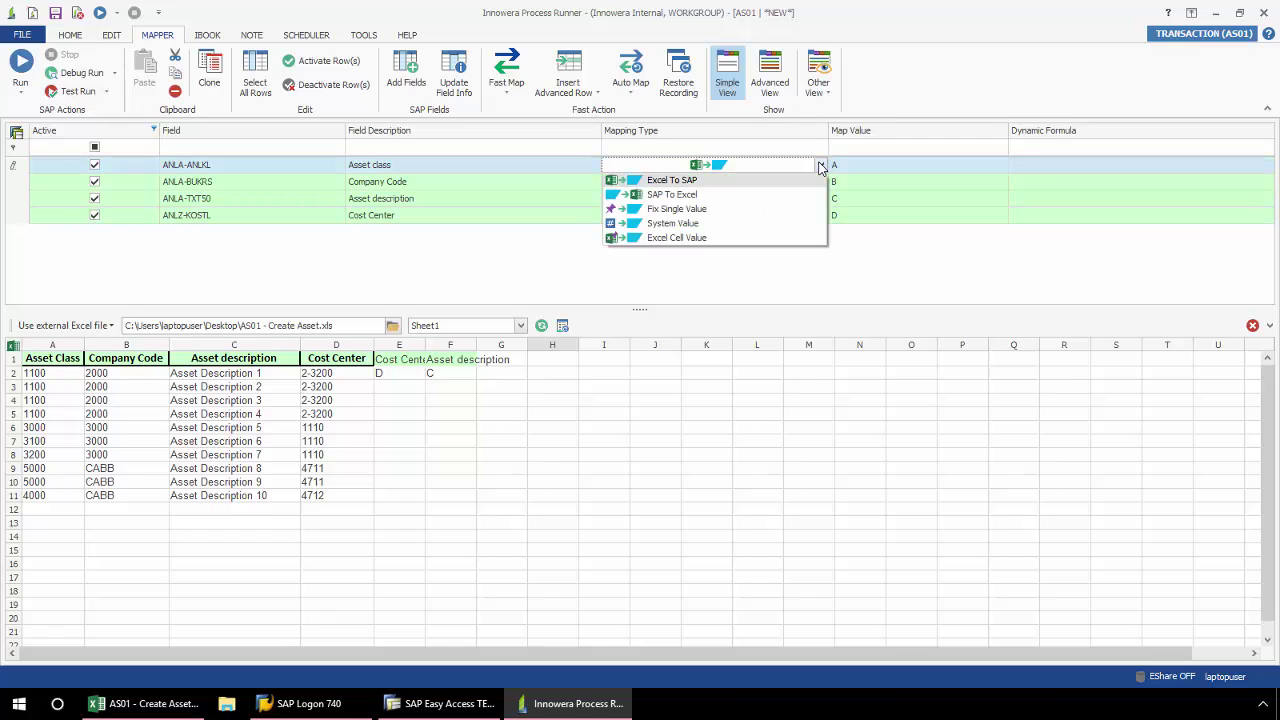
{"action": "left_click", "coordinate": [736, 210]}
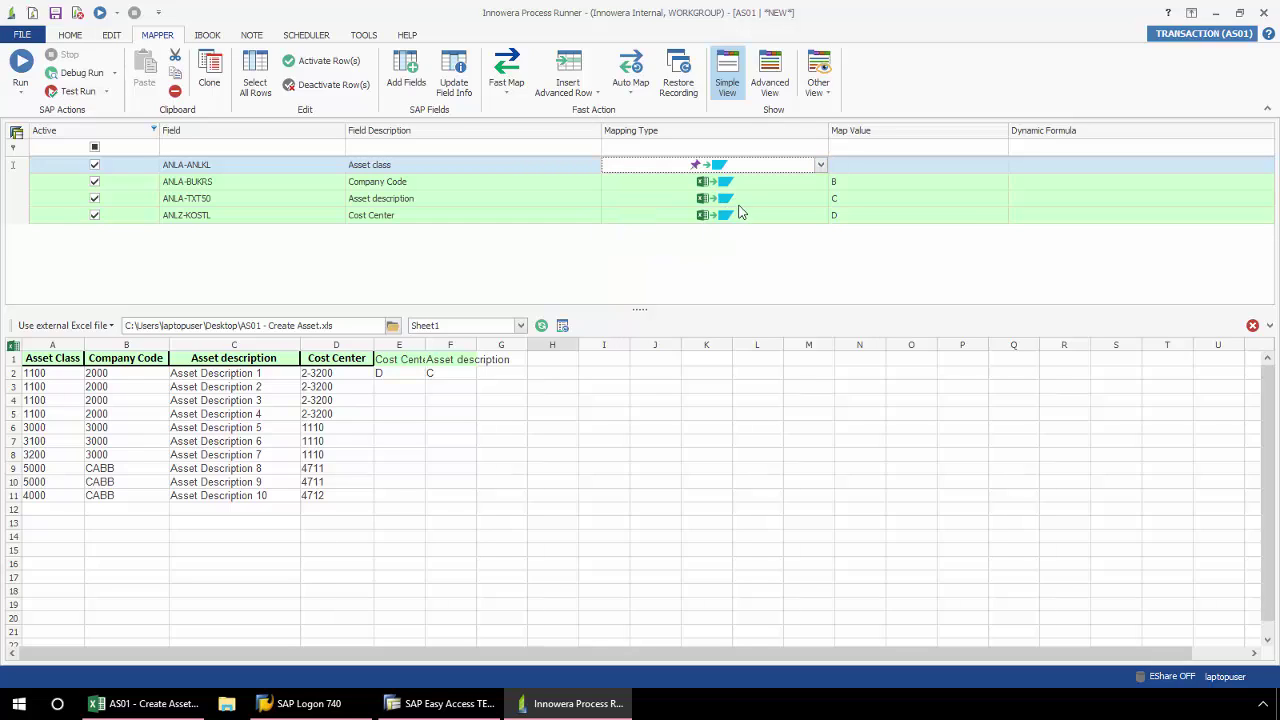
{"action": "left_click", "coordinate": [845, 172]}
{"action": "type", "text": "1000"}
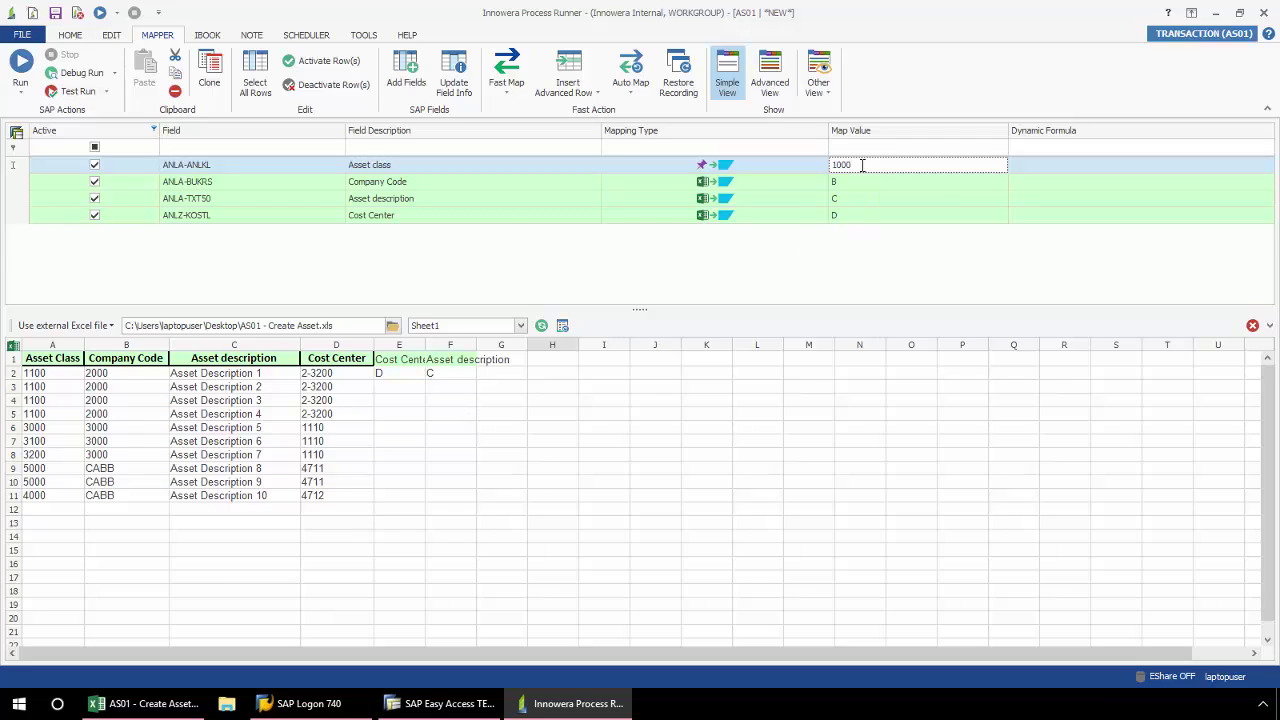
- Try a System Value mapping for Asset class, picking one from the system values list
{"action": "left_click", "coordinate": [817, 167]}
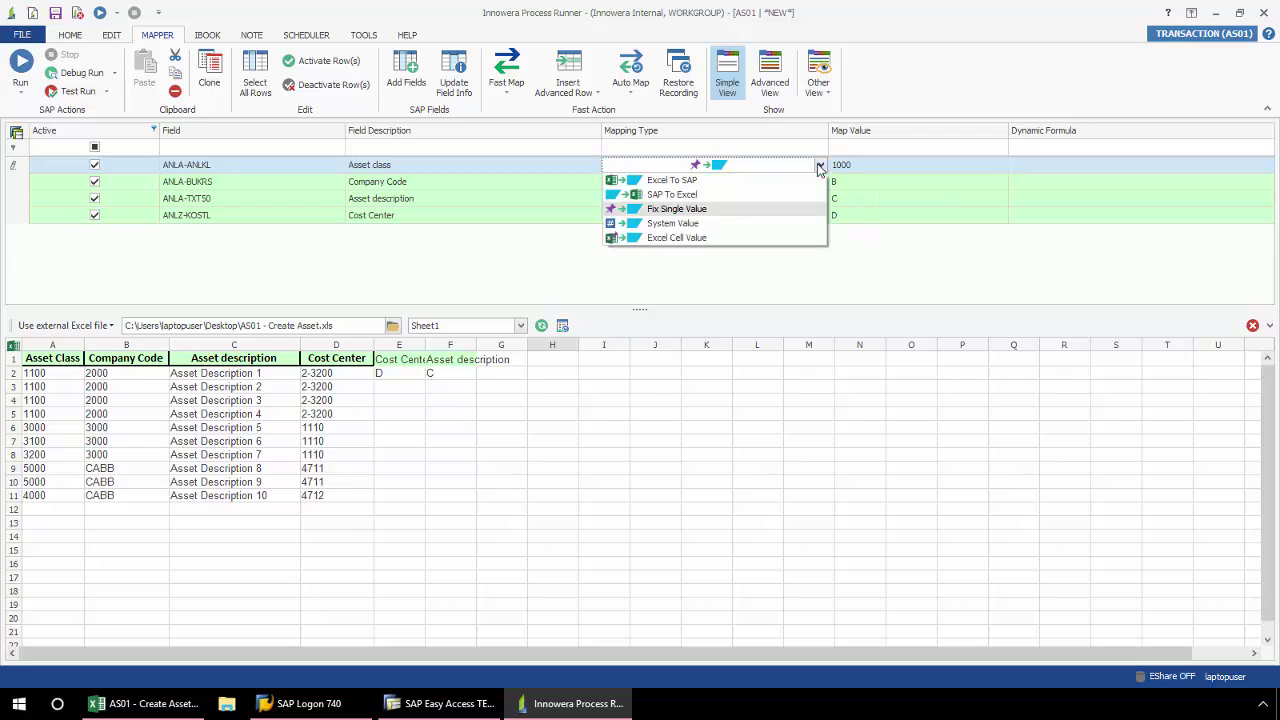
{"action": "left_click", "coordinate": [819, 167]}
{"action": "left_click", "coordinate": [700, 224]}
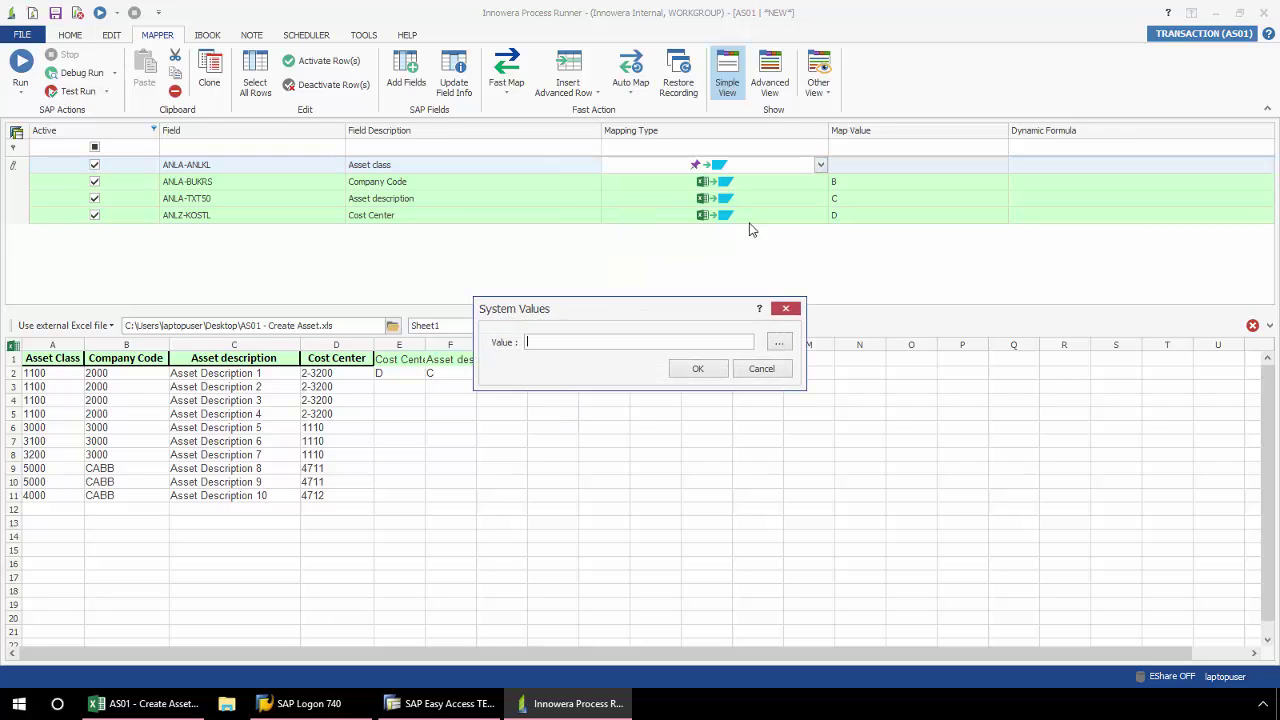
{"action": "left_click", "coordinate": [778, 342]}
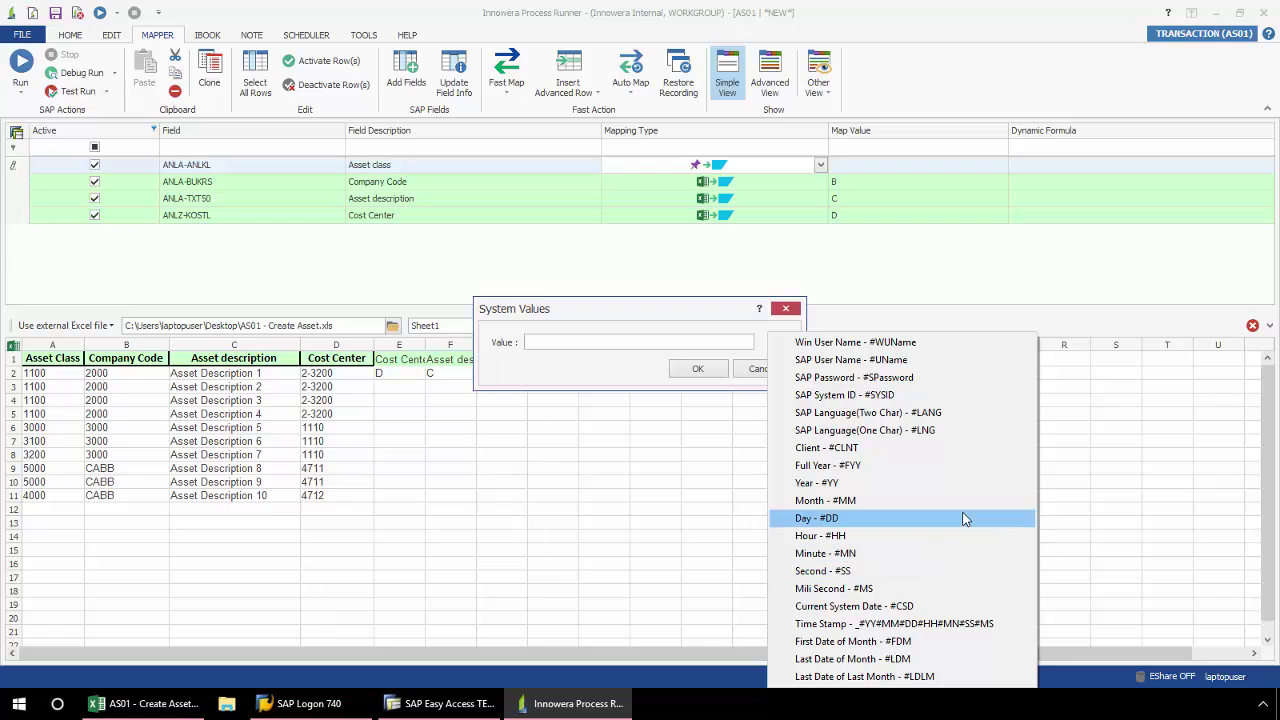
{"action": "left_click", "coordinate": [760, 368]}
{"action": "left_click", "coordinate": [786, 308]}
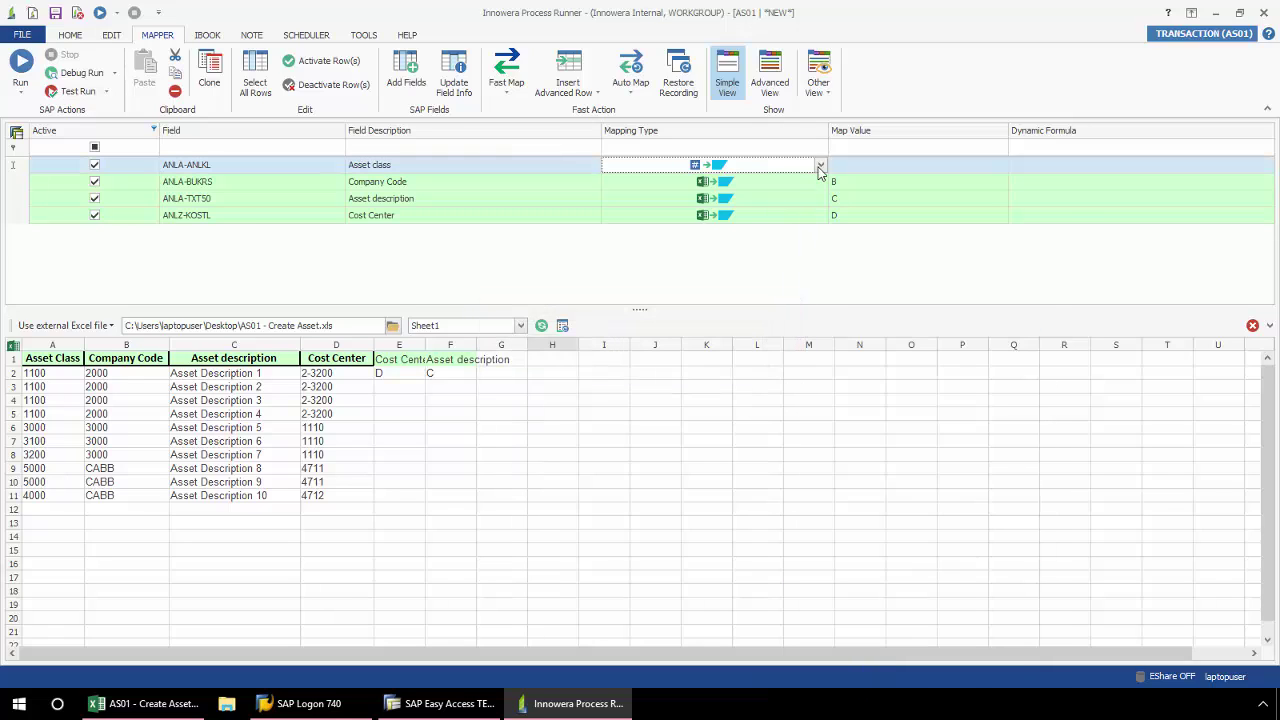
- Switch Asset class to an Excel Cell Value mapping pointing at cell A2
{"action": "left_click", "coordinate": [820, 164]}
{"action": "left_click", "coordinate": [820, 165]}
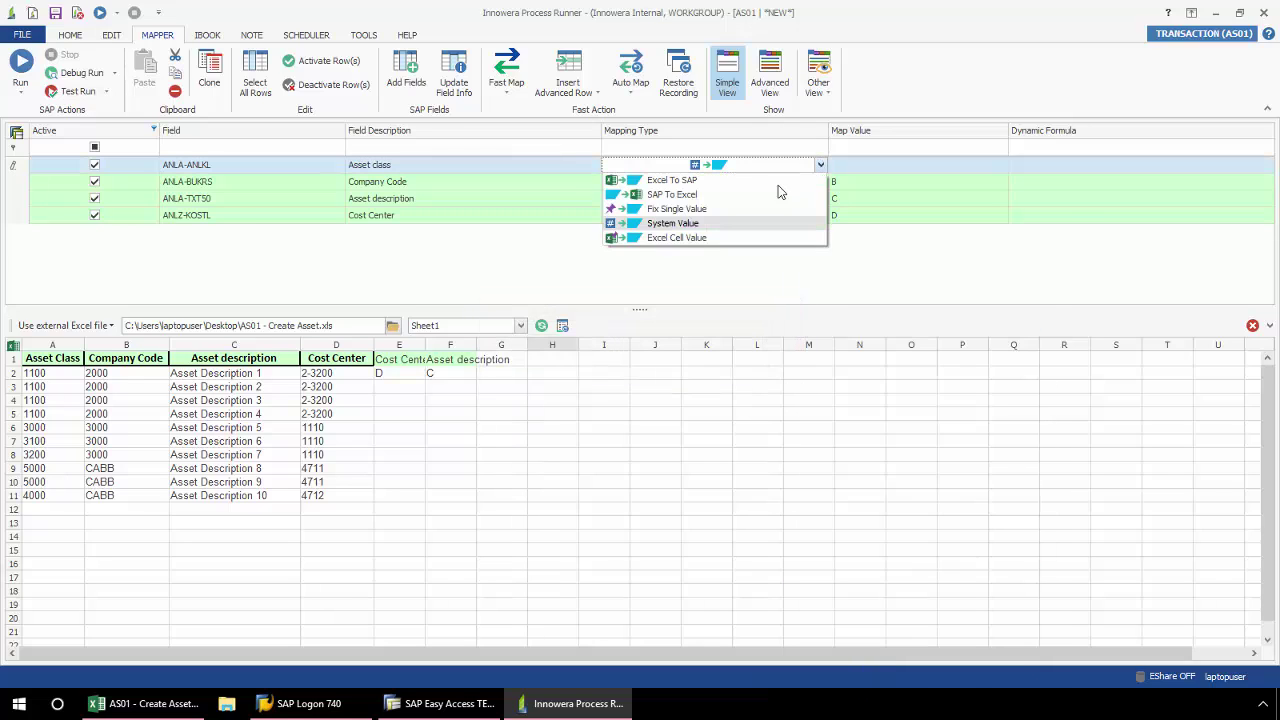
{"action": "left_click", "coordinate": [676, 238]}
{"action": "left_click", "coordinate": [867, 166]}
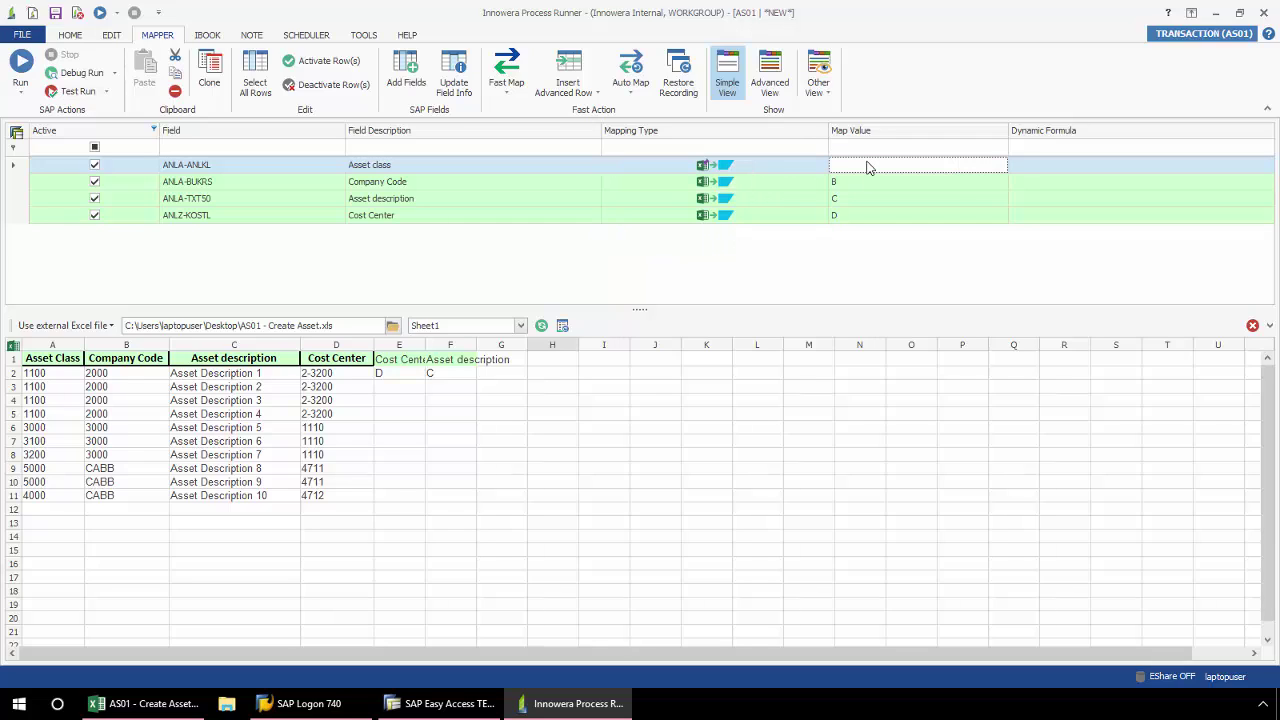
{"action": "type", "text": "A2"}
- Set Asset class back to an Excel To SAP mapping with column A
{"action": "left_click", "coordinate": [808, 166]}
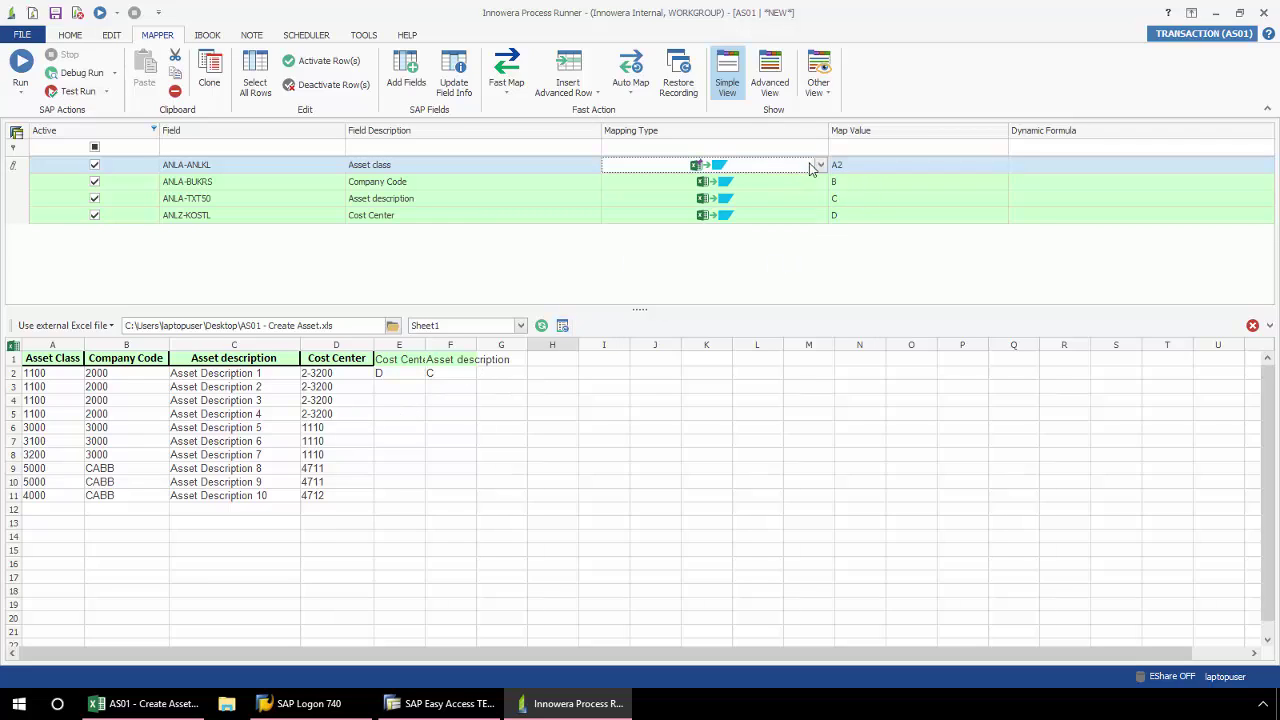
{"action": "left_click", "coordinate": [821, 165]}
{"action": "left_click", "coordinate": [808, 180]}
{"action": "left_click", "coordinate": [855, 165]}
{"action": "type", "text": "A"}
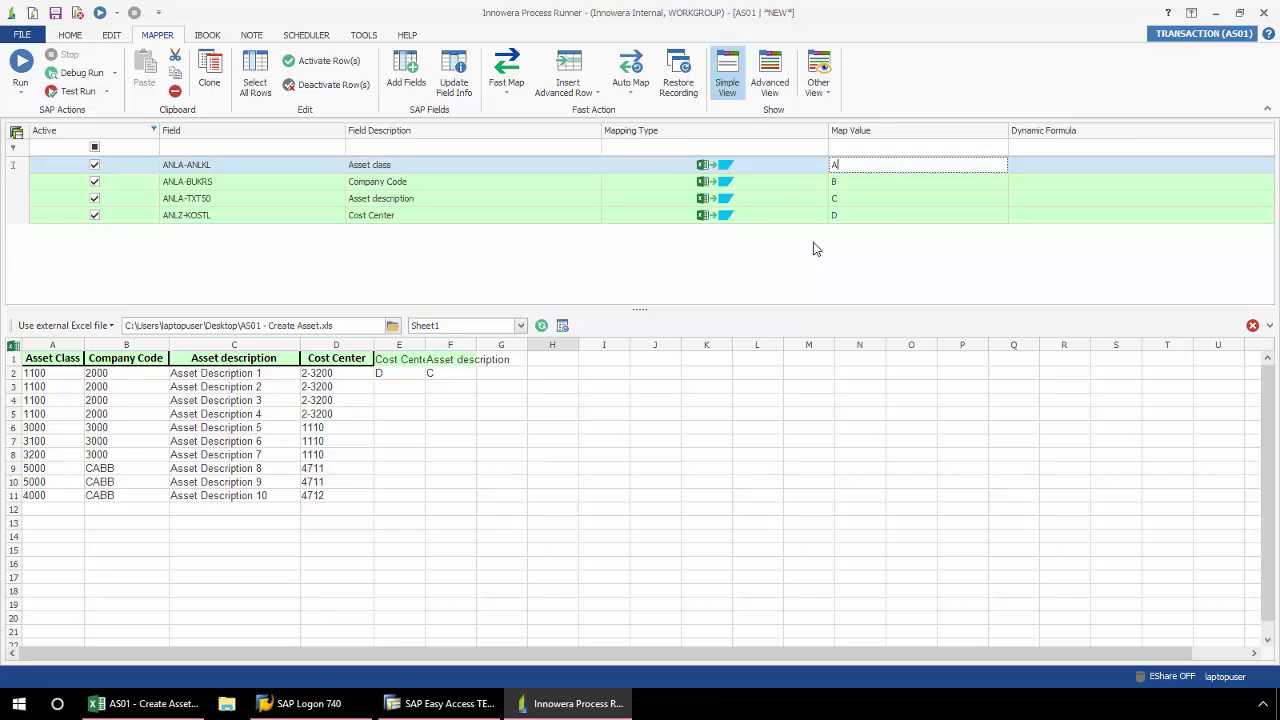
- Add the ANLA-MENGE (Quantity) and ANLA-MEINS (Base Unit of Measure) fields, mapped to columns E and F
{"action": "left_click", "coordinate": [406, 84]}
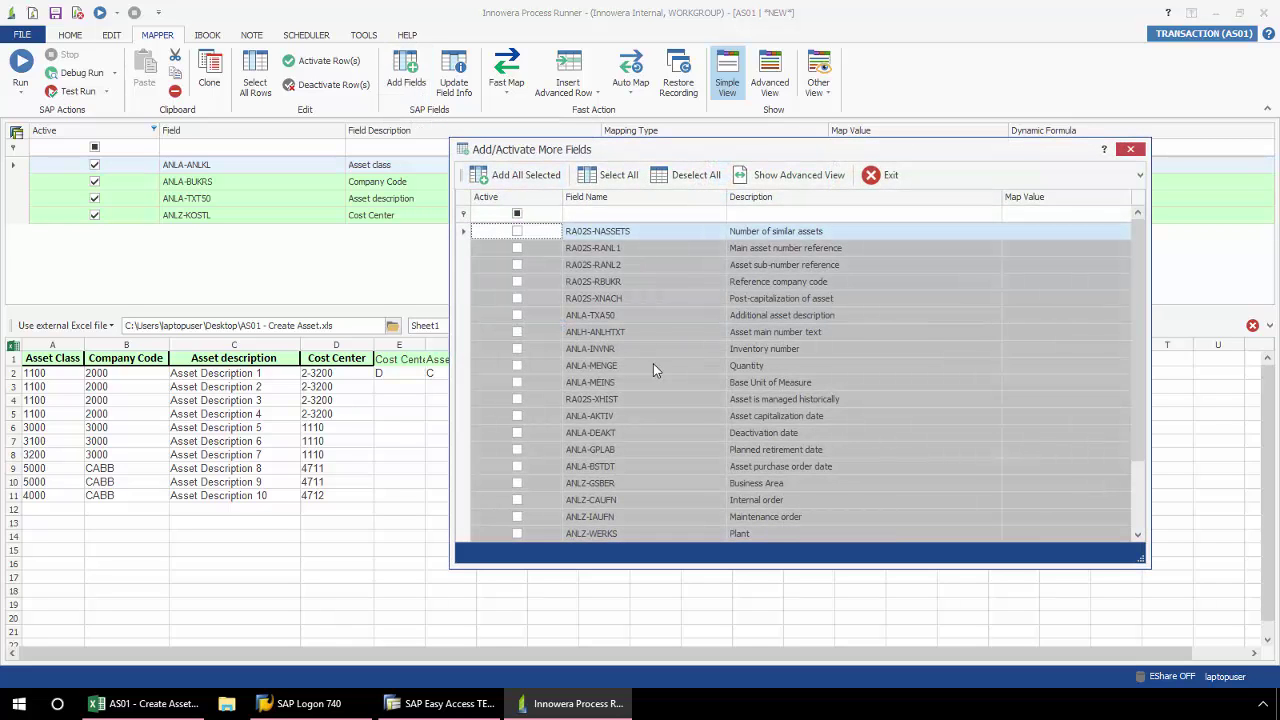
{"action": "left_click", "coordinate": [517, 367]}
{"action": "left_click", "coordinate": [519, 386]}
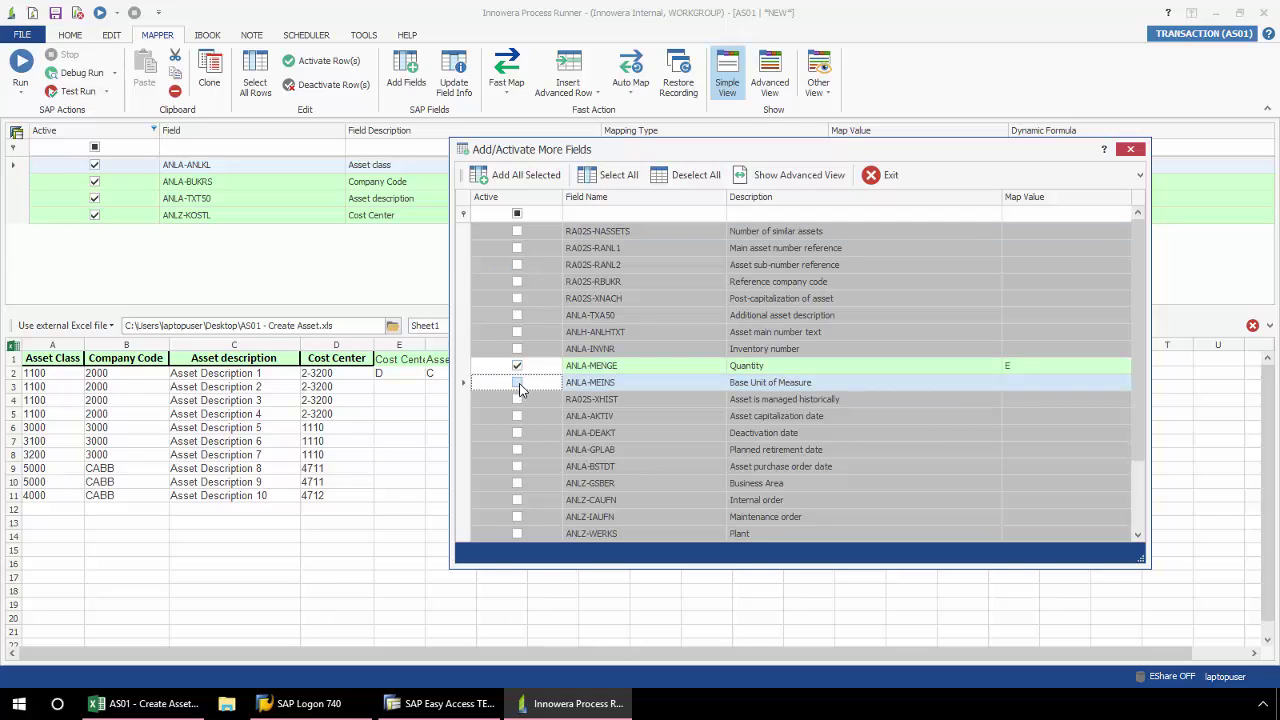
{"action": "left_click", "coordinate": [517, 384]}
{"action": "left_click", "coordinate": [512, 178]}
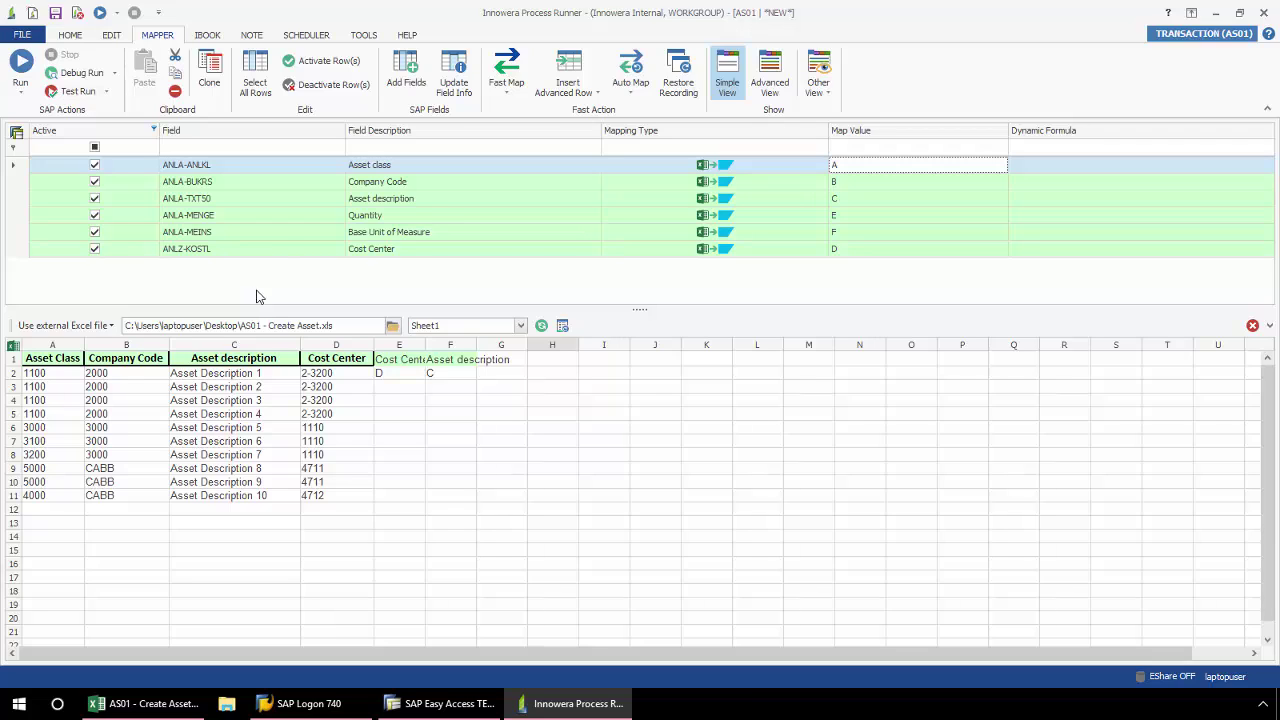
- Deactivate the ANLA-MENGE and ANLA-MEINS rows, leaving four mapped fields in columns A–D
{"action": "left_click", "coordinate": [284, 232]}
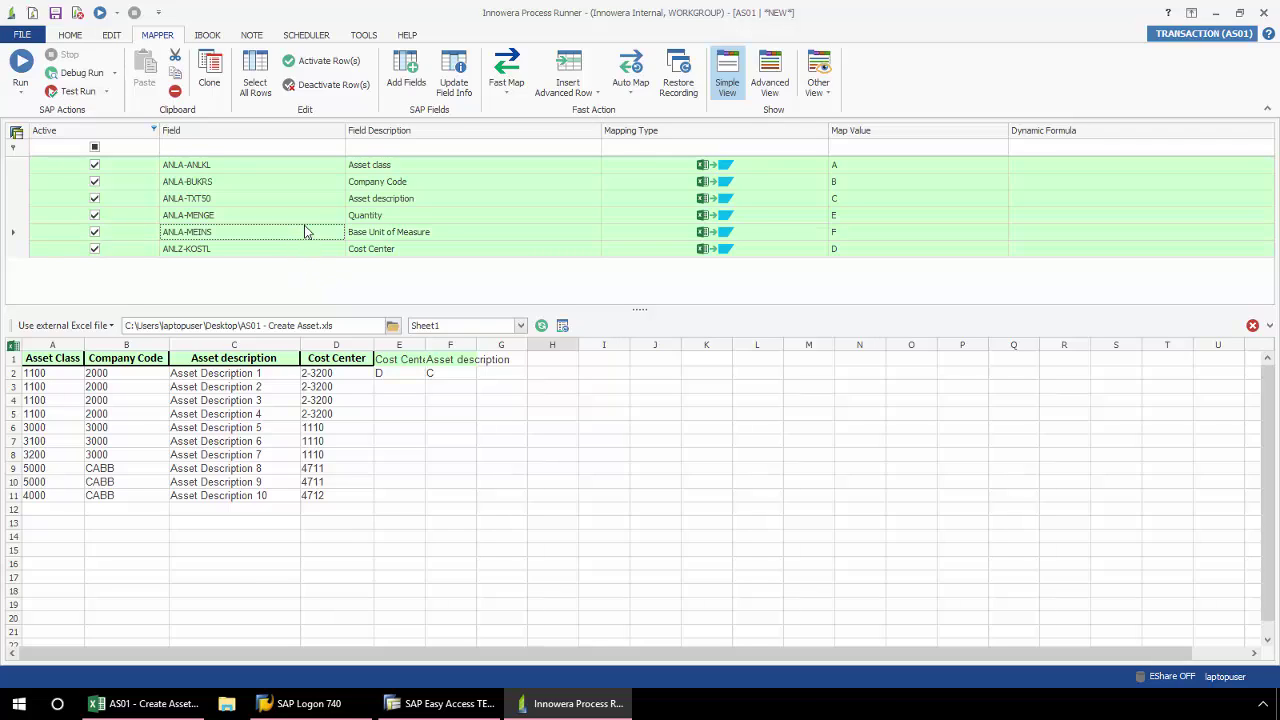
{"action": "left_click", "coordinate": [306, 216]}
{"action": "left_click", "coordinate": [330, 232], "text": "ctrl"}
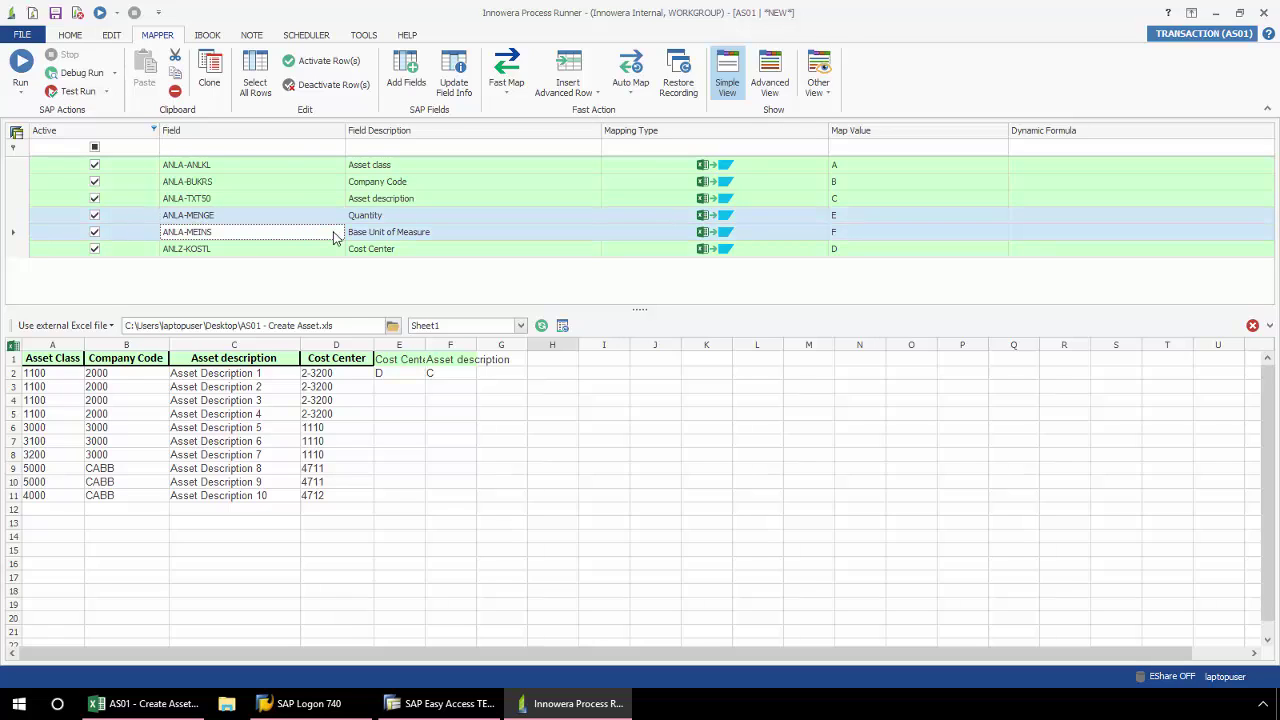
{"action": "left_click", "coordinate": [336, 90]}
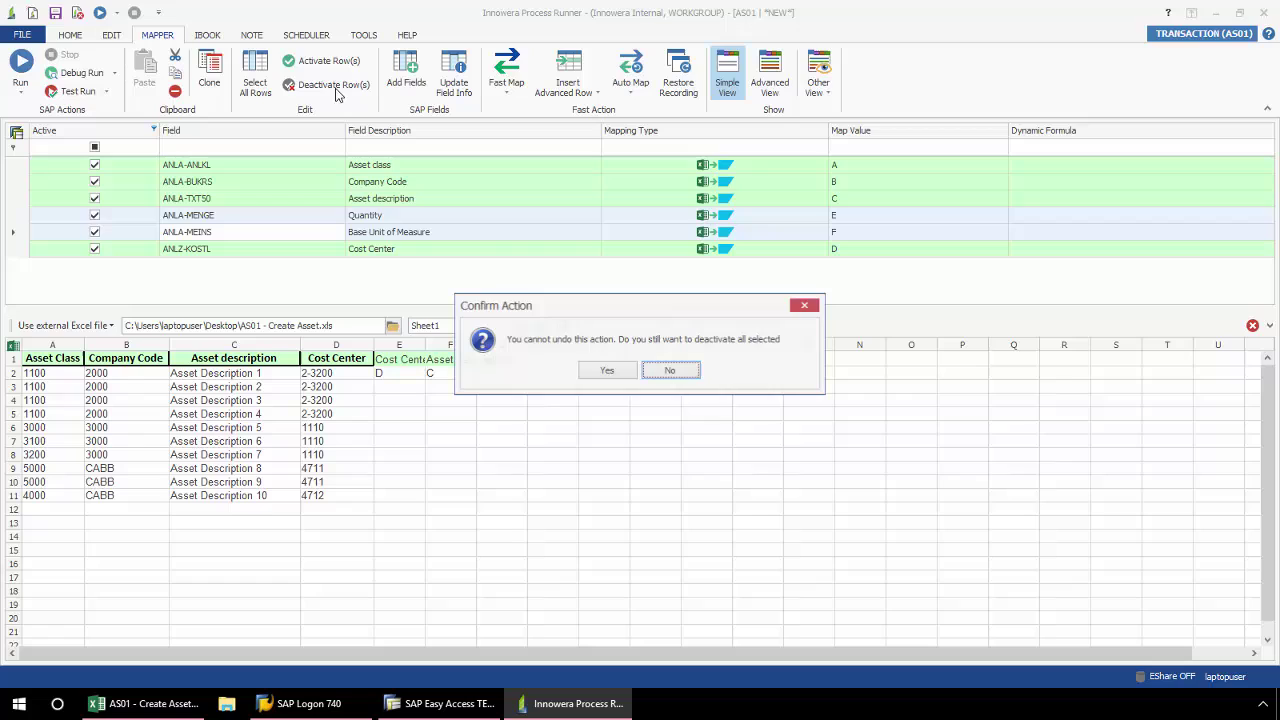
{"action": "left_click", "coordinate": [604, 370]}
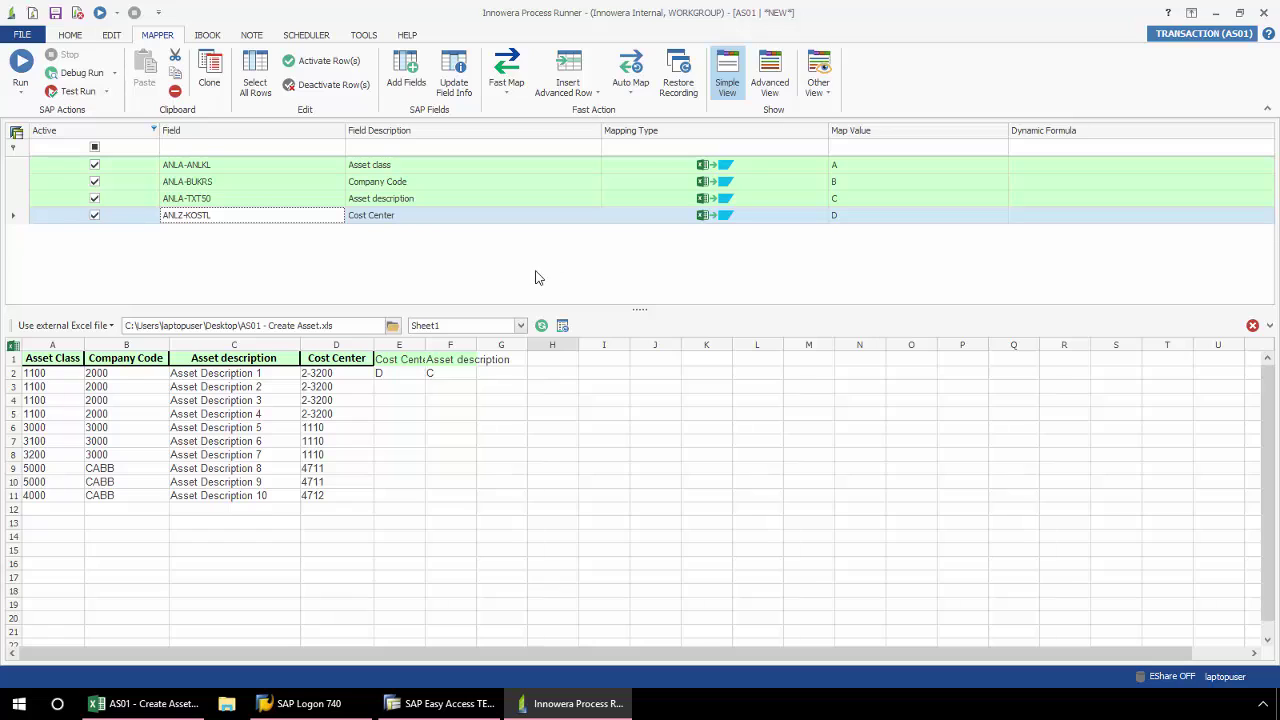
- Set the End row to 11 and direct status and log output to column E
{"action": "left_click", "coordinate": [70, 35]}
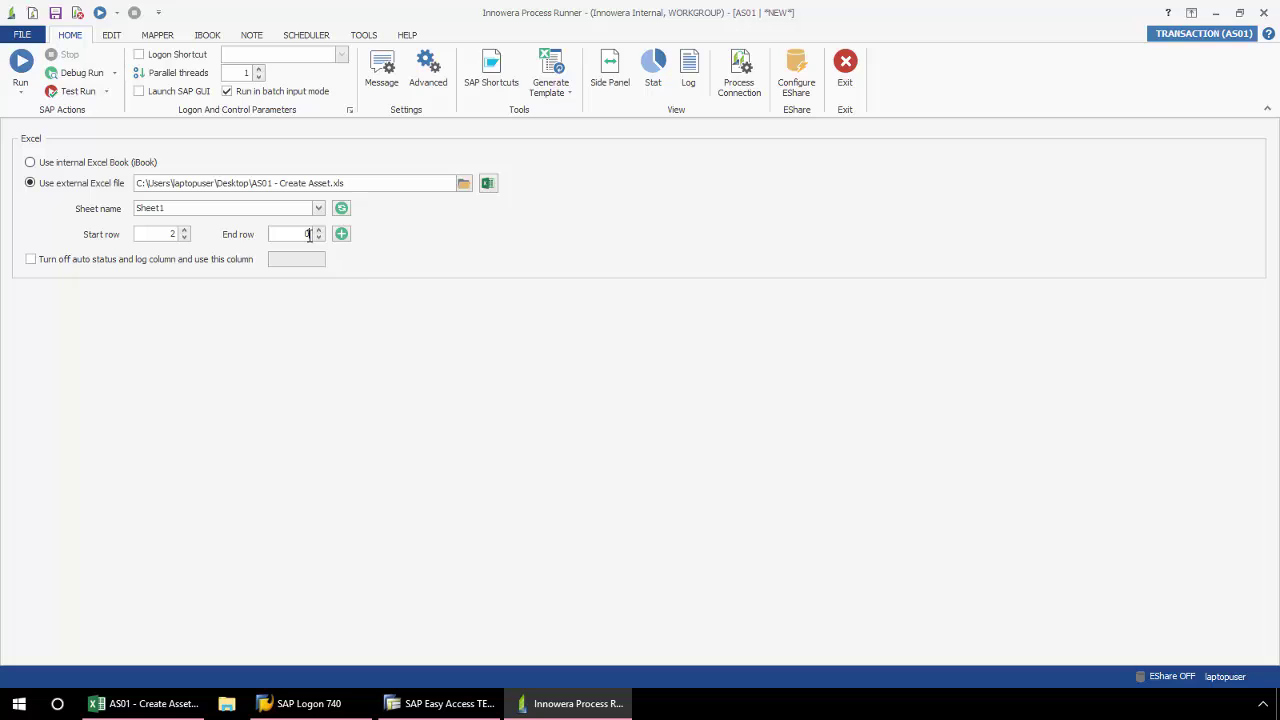
{"action": "type", "text": "11"}
{"action": "left_click", "coordinate": [30, 260]}
{"action": "left_click", "coordinate": [279, 261]}
{"action": "type", "text": "E"}
- Save the process as a local file in ProcessFiles and run it against SAP
{"action": "left_click", "coordinate": [21, 82]}
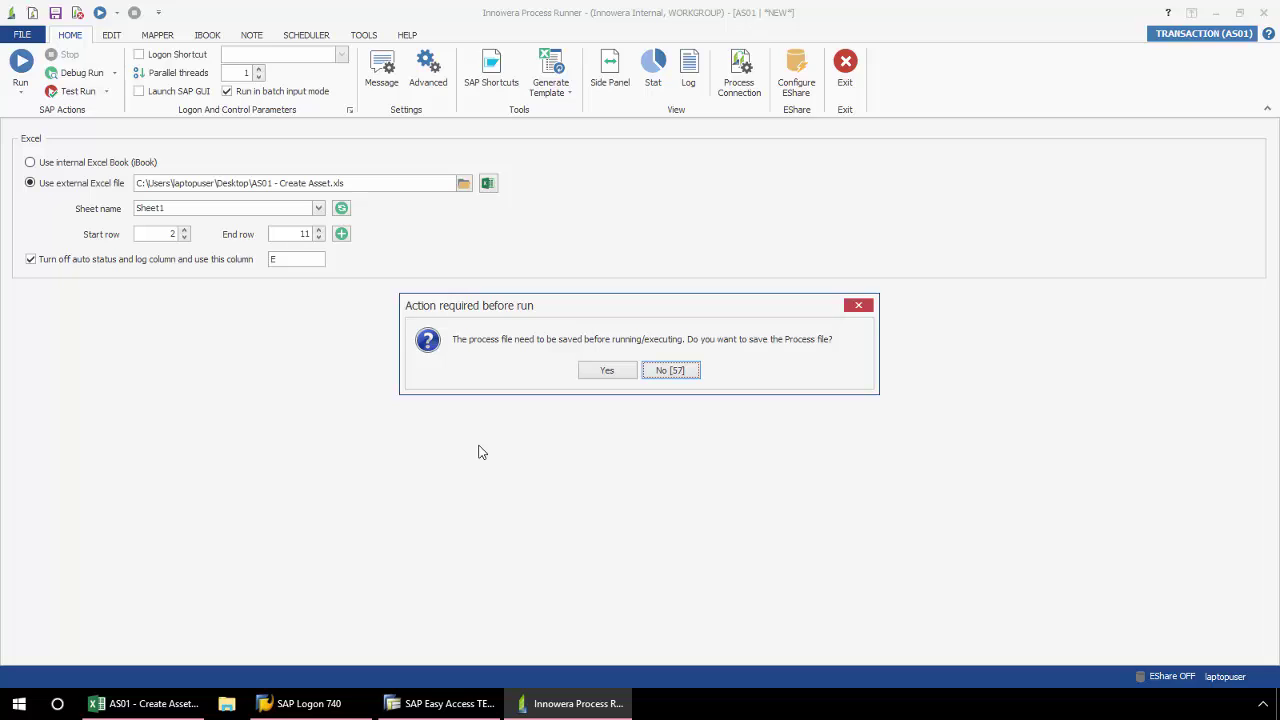
{"action": "left_click", "coordinate": [607, 370]}
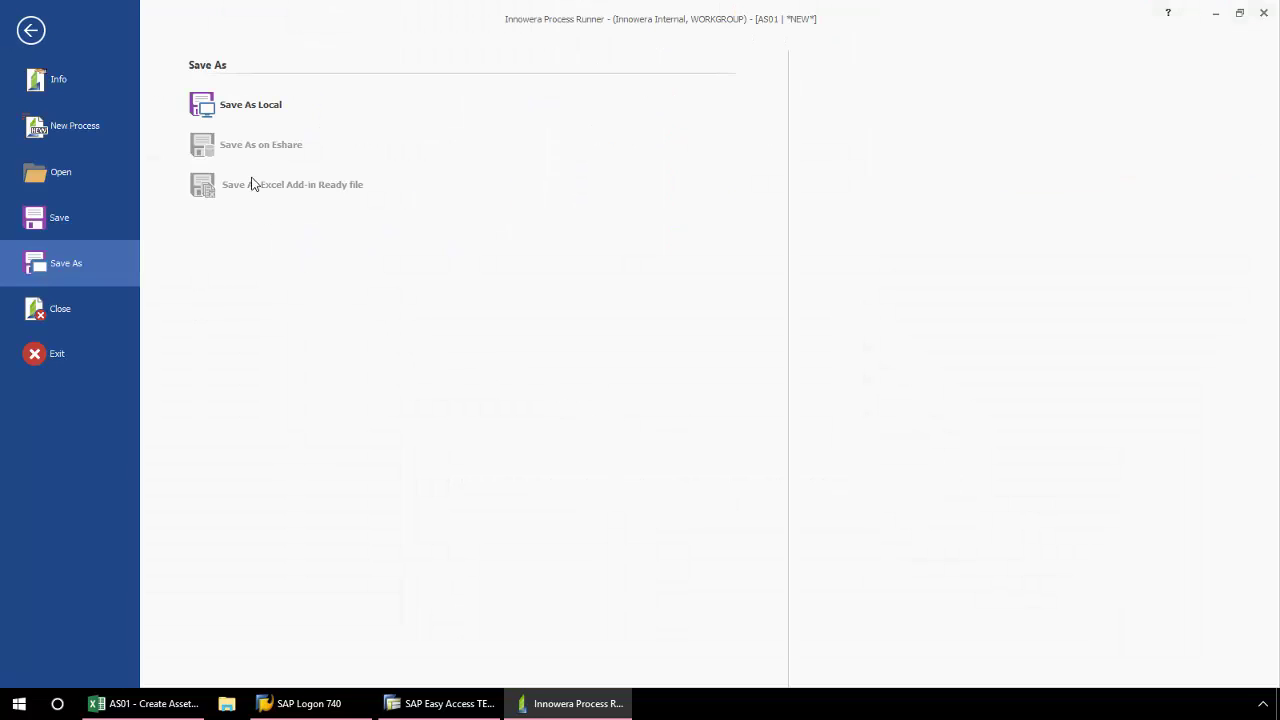
{"action": "left_click", "coordinate": [232, 107]}
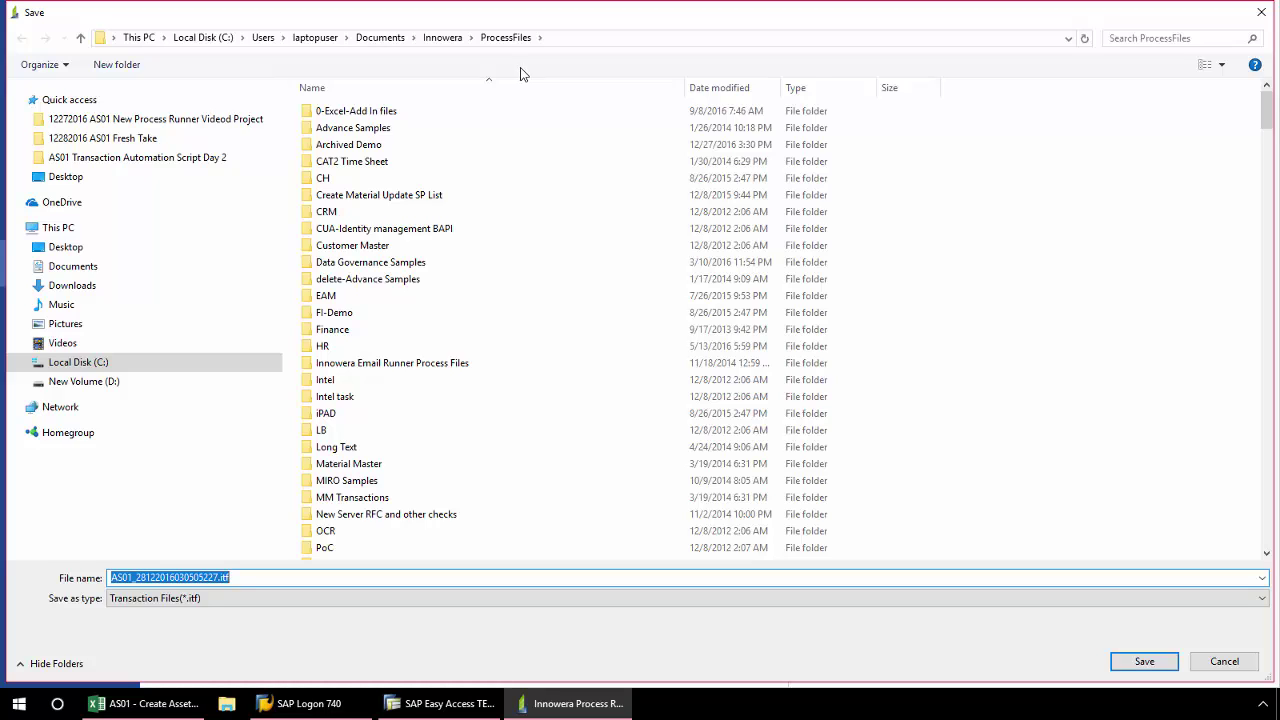
{"action": "left_click", "coordinate": [1136, 662]}
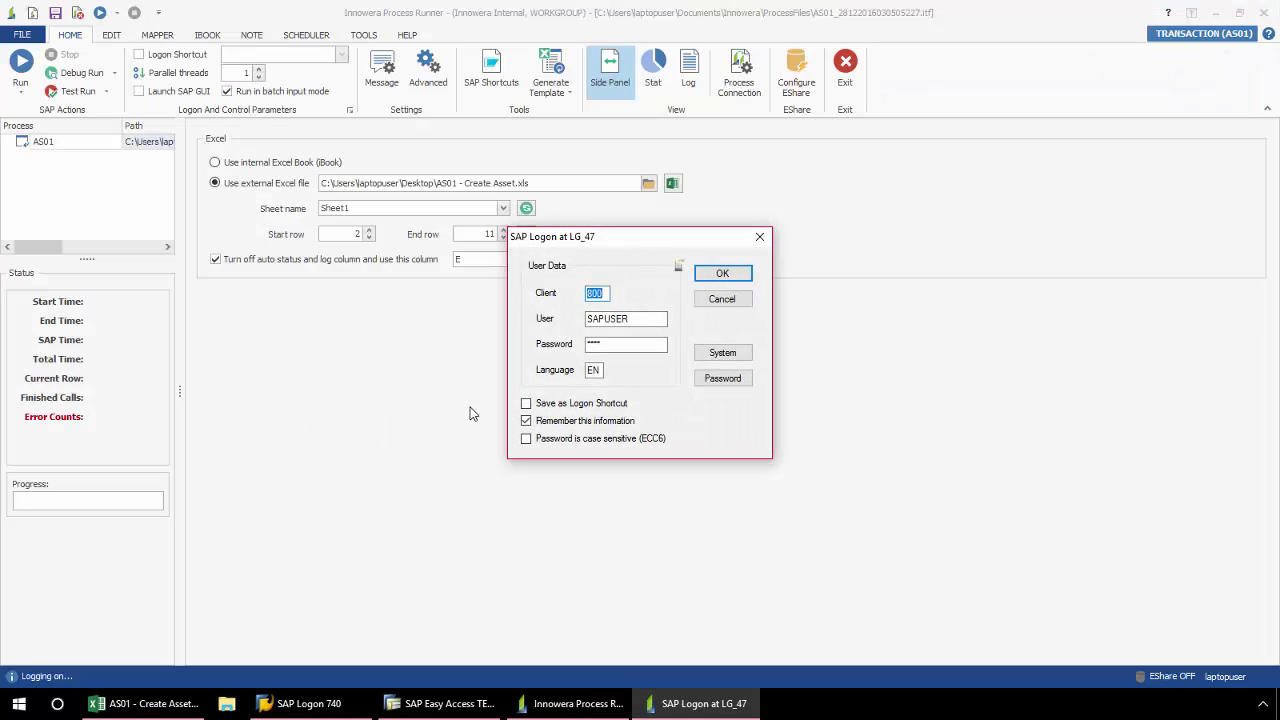
{"action": "left_click", "coordinate": [726, 276]}
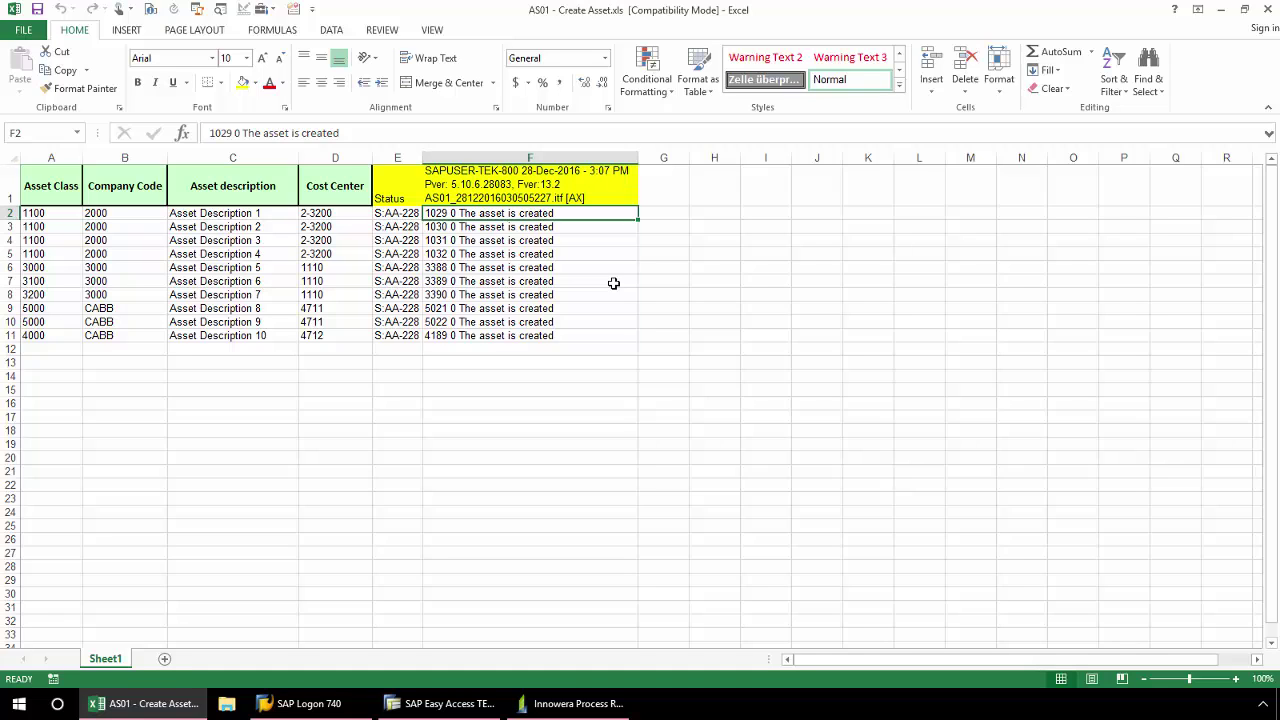
- Return to Process Runner to review the finished run: 10 calls completed in 00:00:02
{"action": "key", "text": "alt+Tab"}
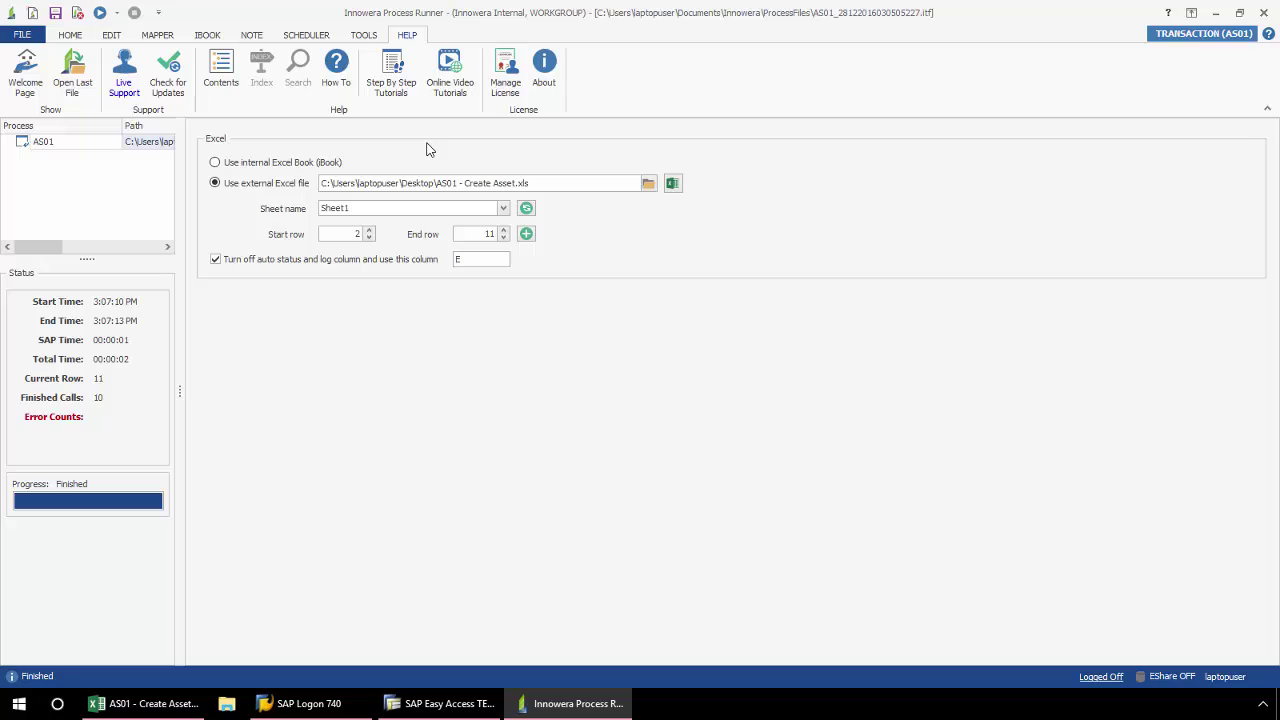